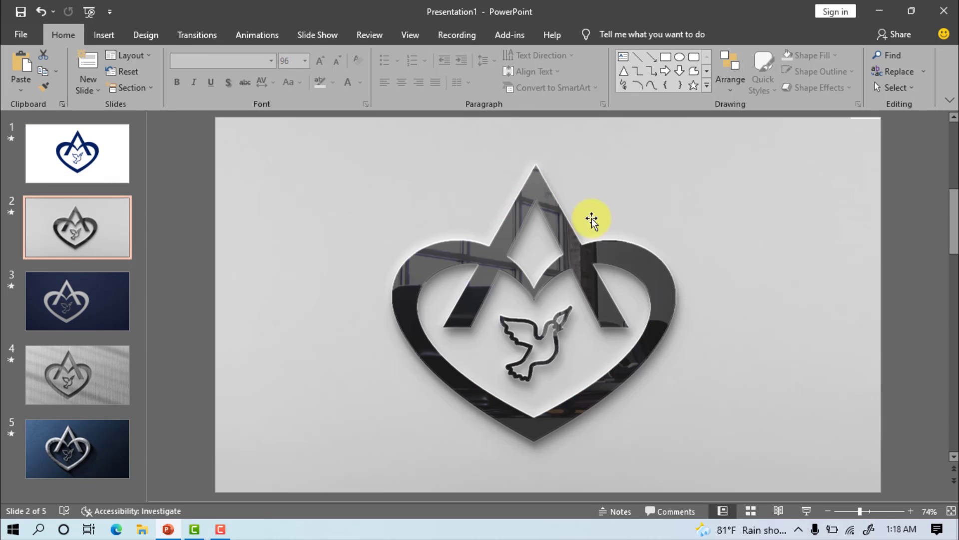
# - Scroll down through the five finished heart-logo mockup slides and back up to the first
pyautogui.scroll(-1, 454, 230)
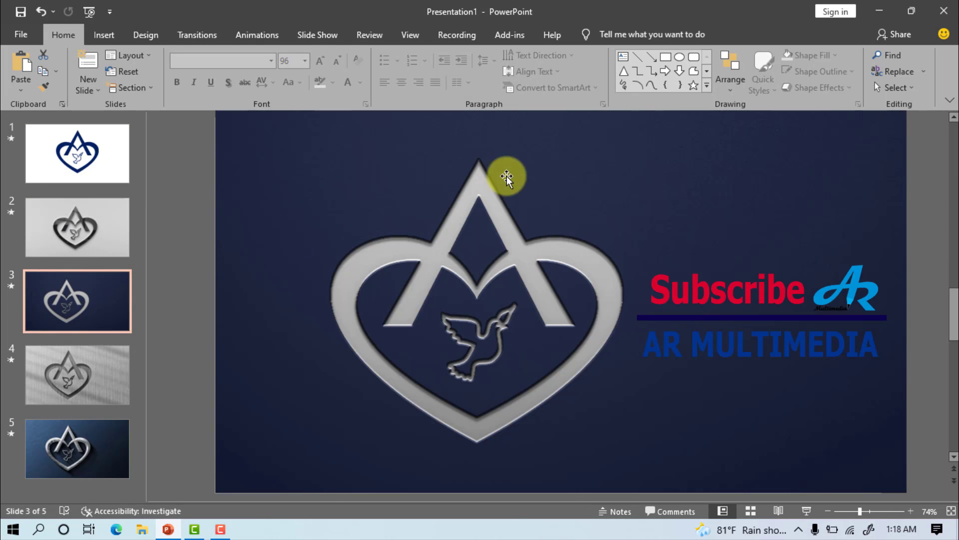
pyautogui.scroll(-1, 391, 196)
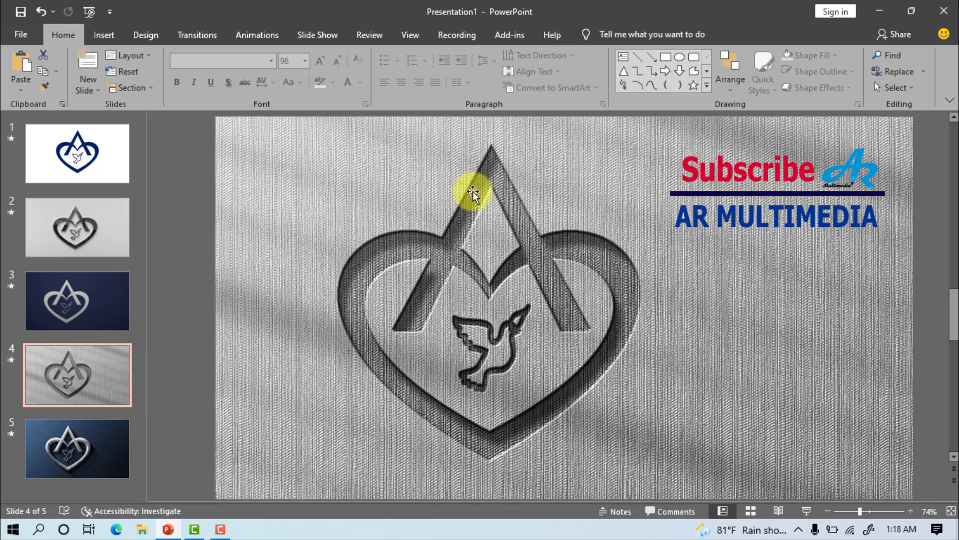
pyautogui.scroll(-1, 472, 194)
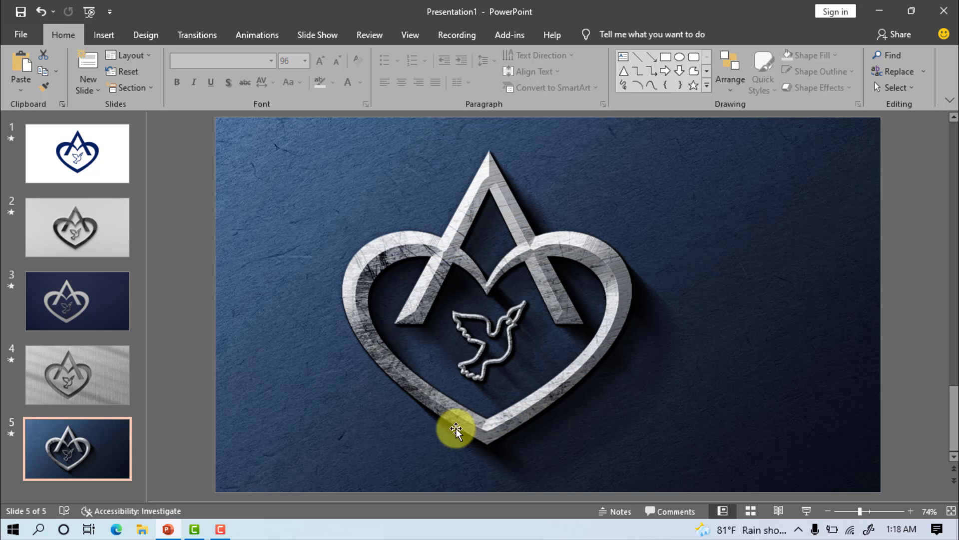
pyautogui.scroll(1, 382, 356)
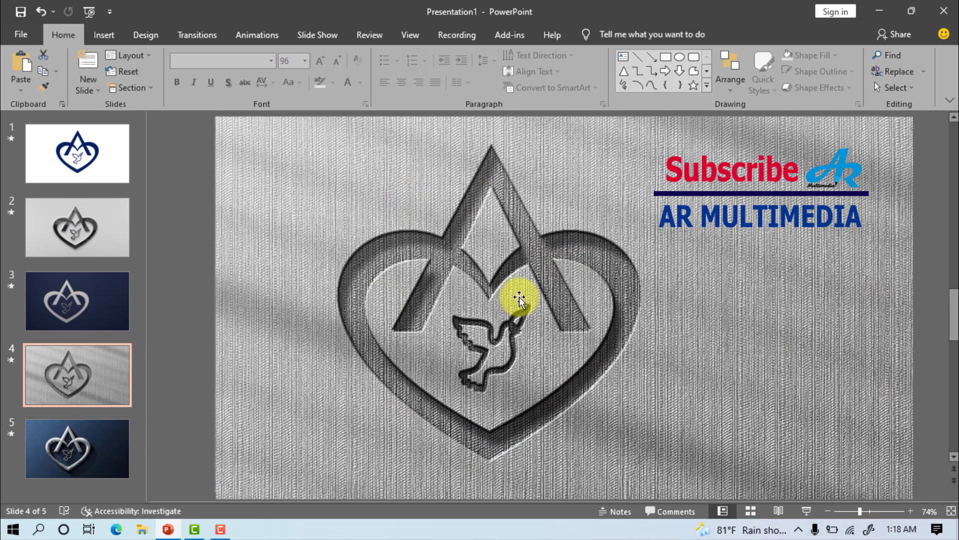
pyautogui.scroll(1, 561, 199)
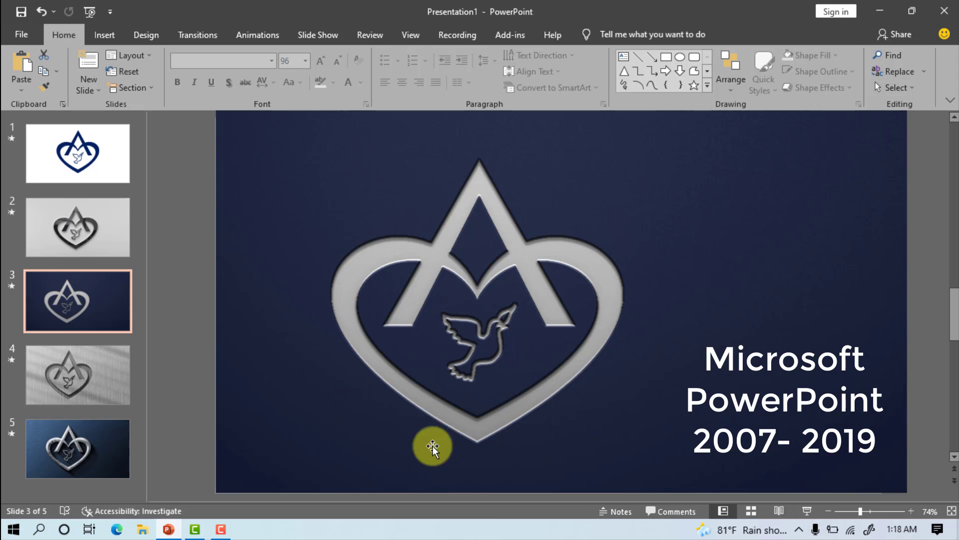
pyautogui.scroll(1, 432, 446)
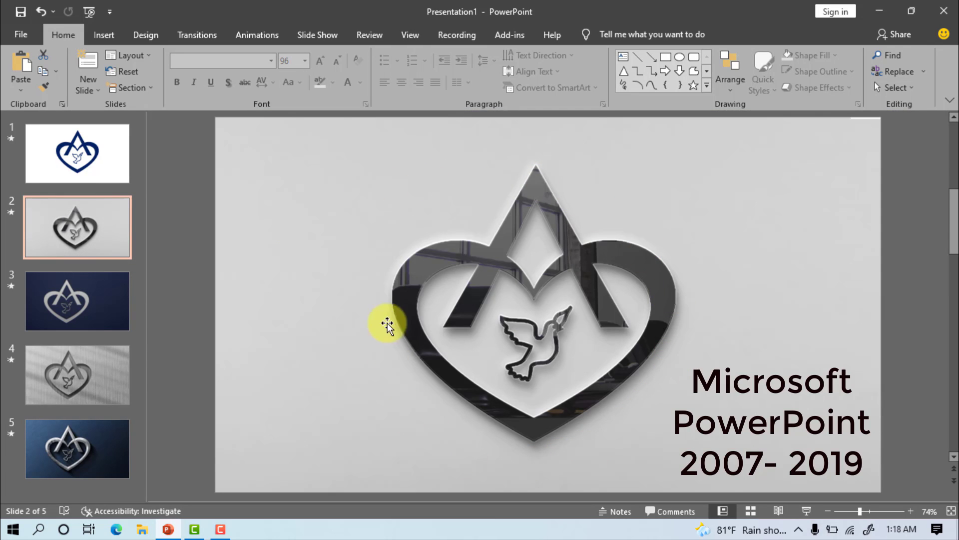
pyautogui.scroll(1, 389, 360)
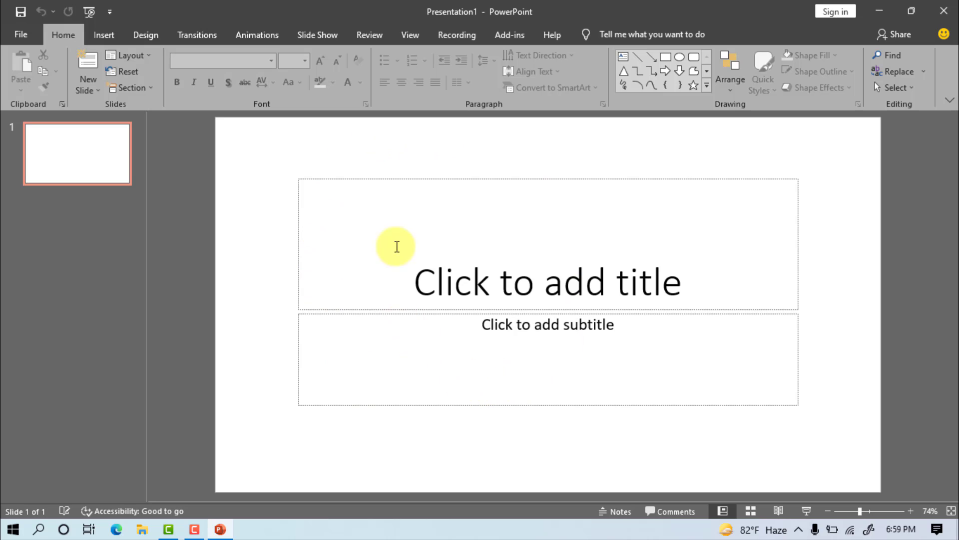
# - Delete the title and subtitle placeholders from the slide
pyautogui.click(520, 178)
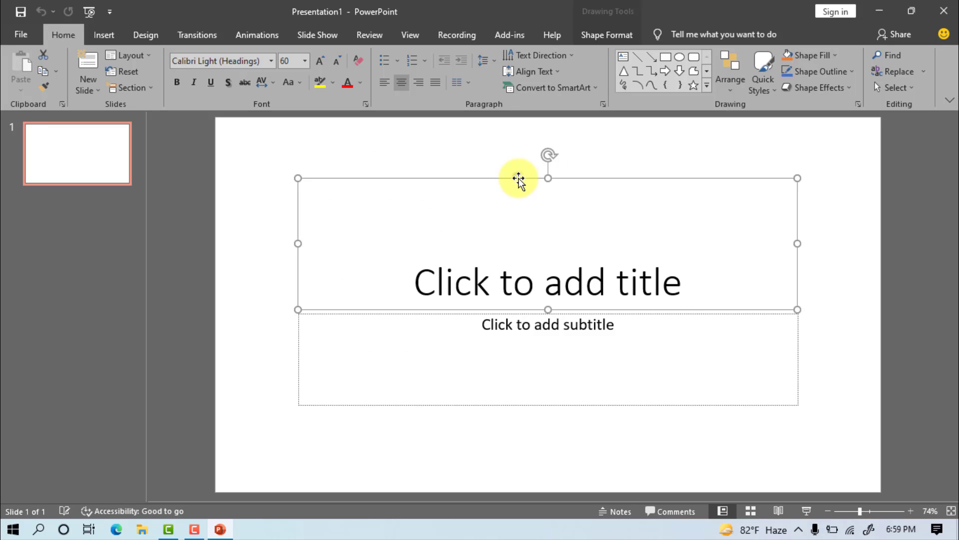
pyautogui.press('Delete')
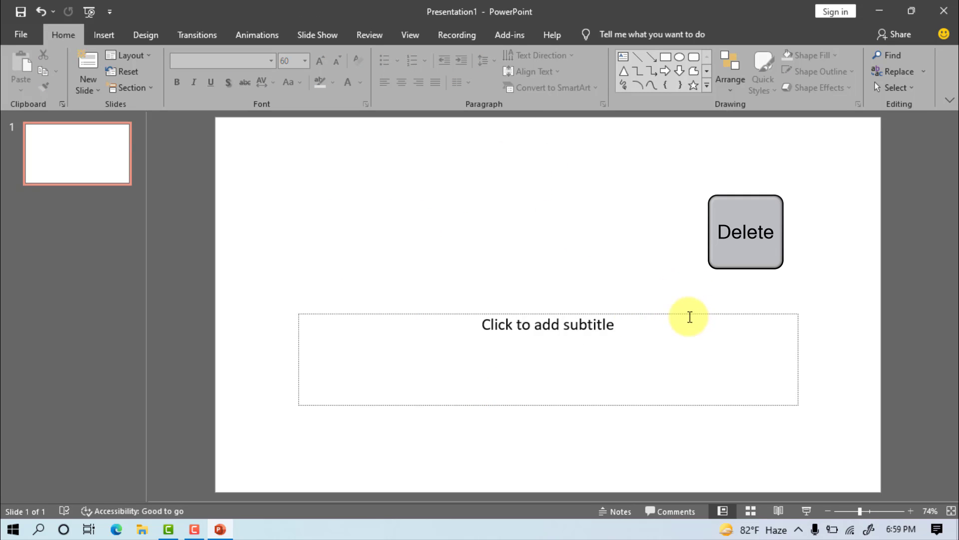
pyautogui.click(684, 314)
pyautogui.press('Delete')
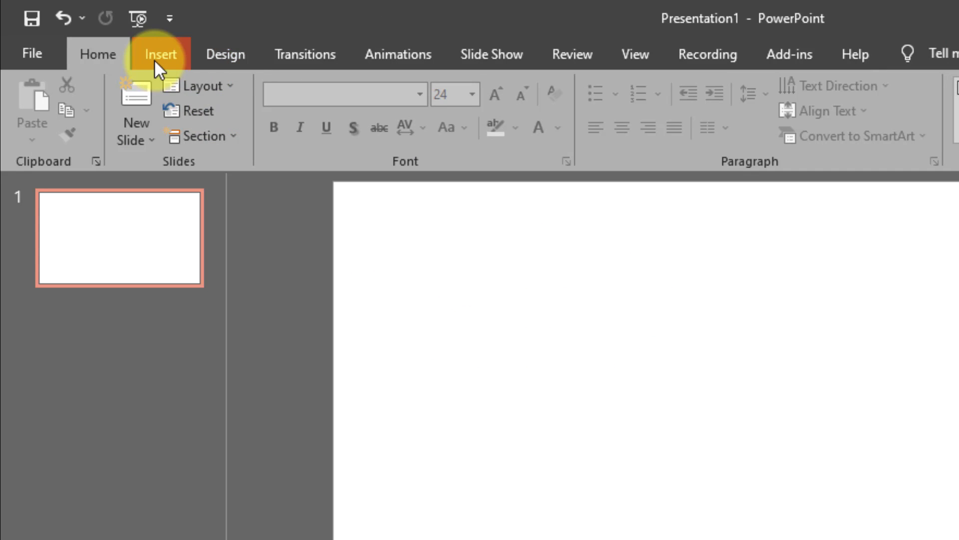
# - Draw a large Heart shape in the middle of the slide
pyautogui.click(155, 59)
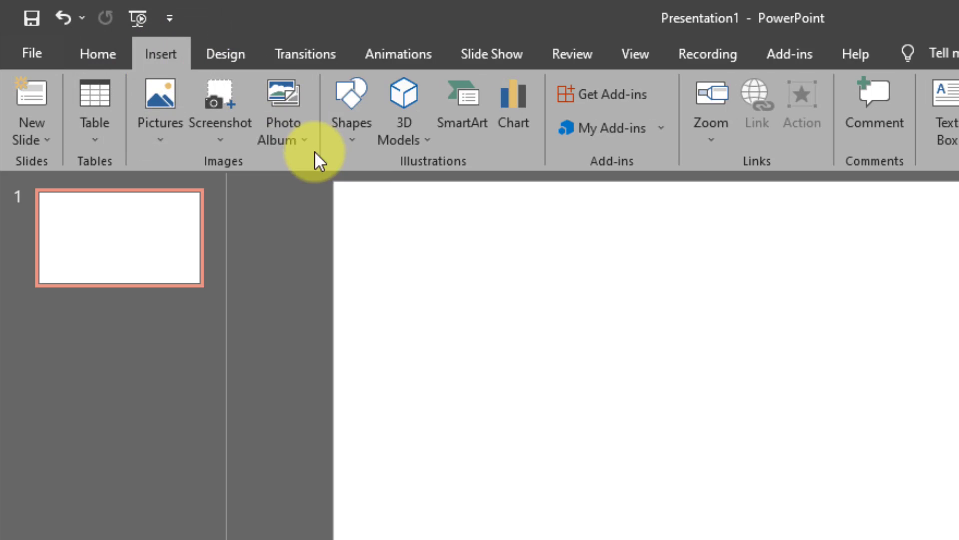
pyautogui.click(347, 135)
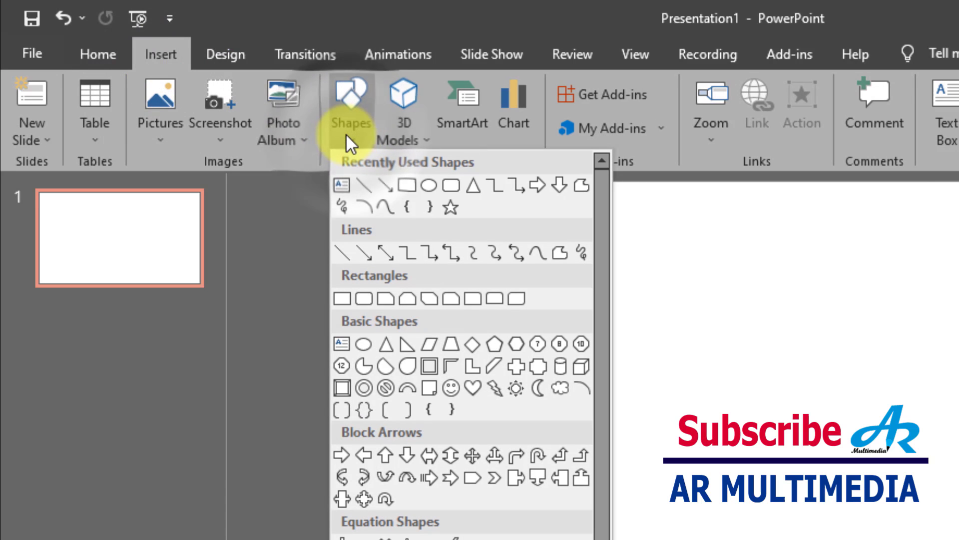
pyautogui.click(472, 387)
pyautogui.moveTo(392, 165)
pyautogui.mouseDown()
pyautogui.moveTo(658, 407)
pyautogui.moveTo(686, 412)
pyautogui.mouseUp()
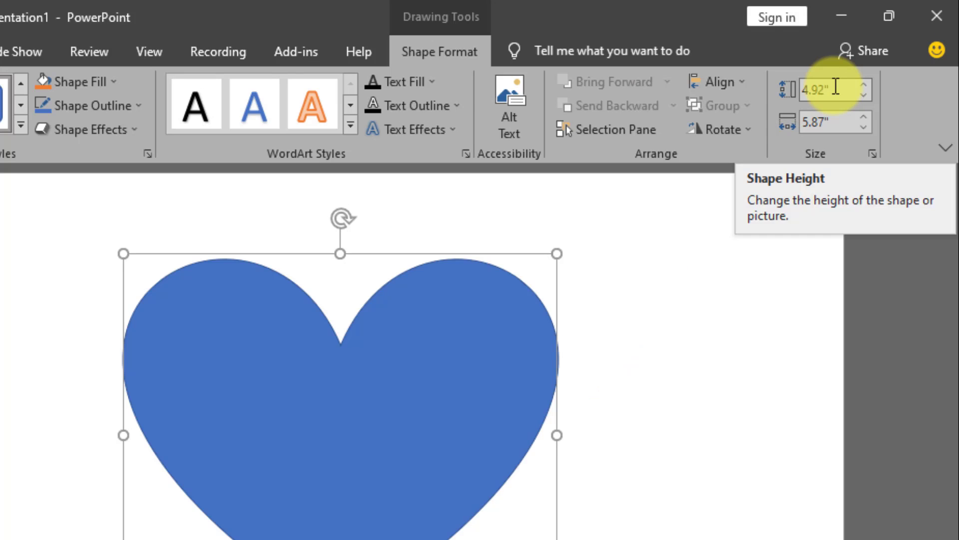
# - Resize the heart to 3" high by 4" wide
pyautogui.click(836, 88)
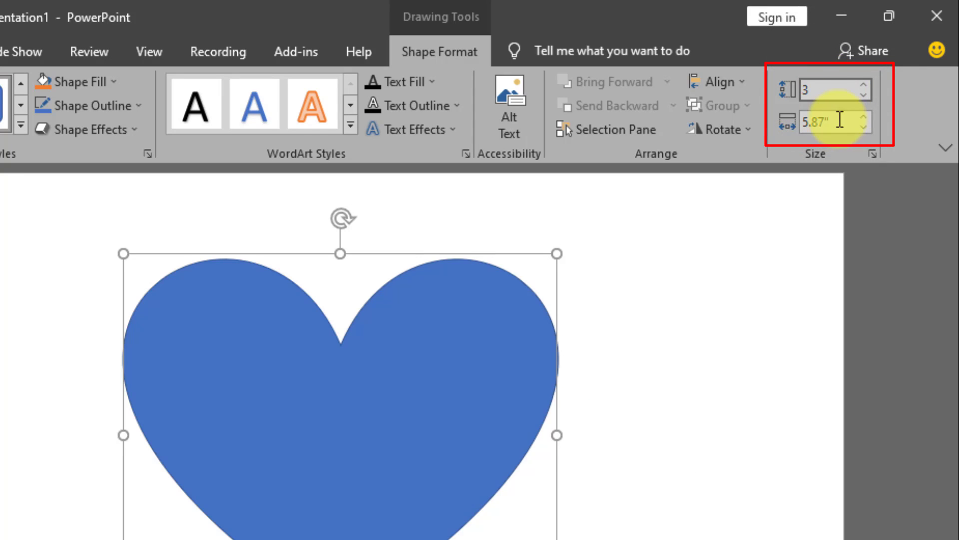
pyautogui.write('3')
pyautogui.press('Tab')
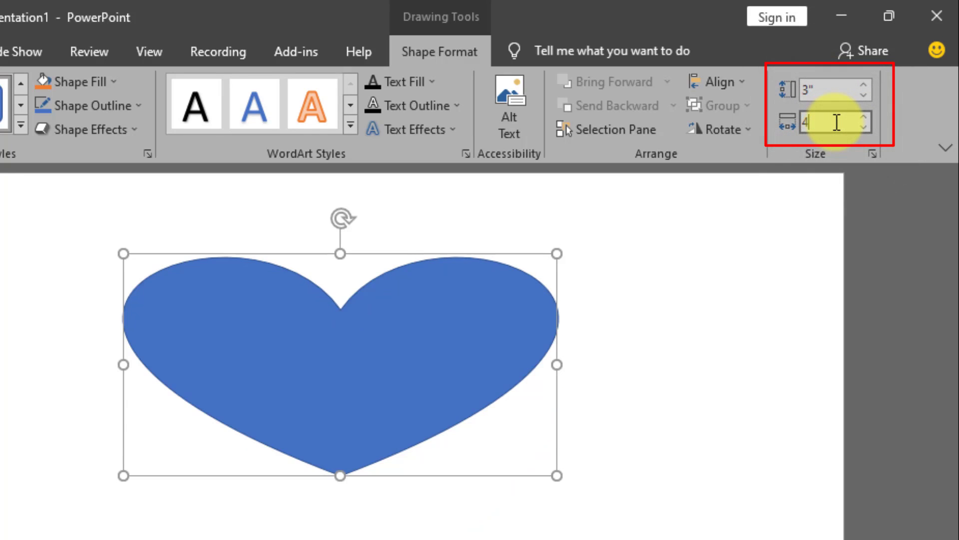
pyautogui.write('4')
pyautogui.press('Return')
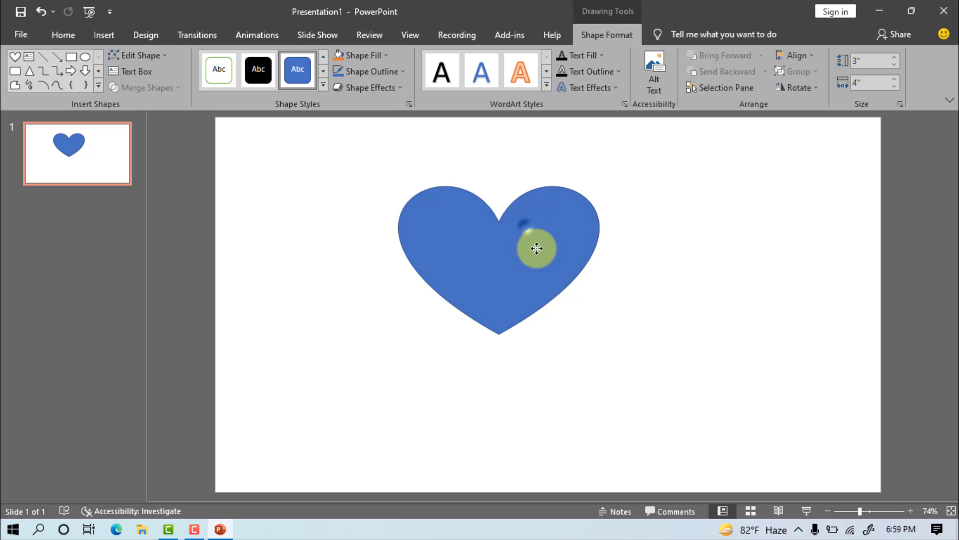
# - Zoom to 87%, move the heart toward the slide centre, and give it no outline
pyautogui.click(532, 245)
pyautogui.click(865, 511)
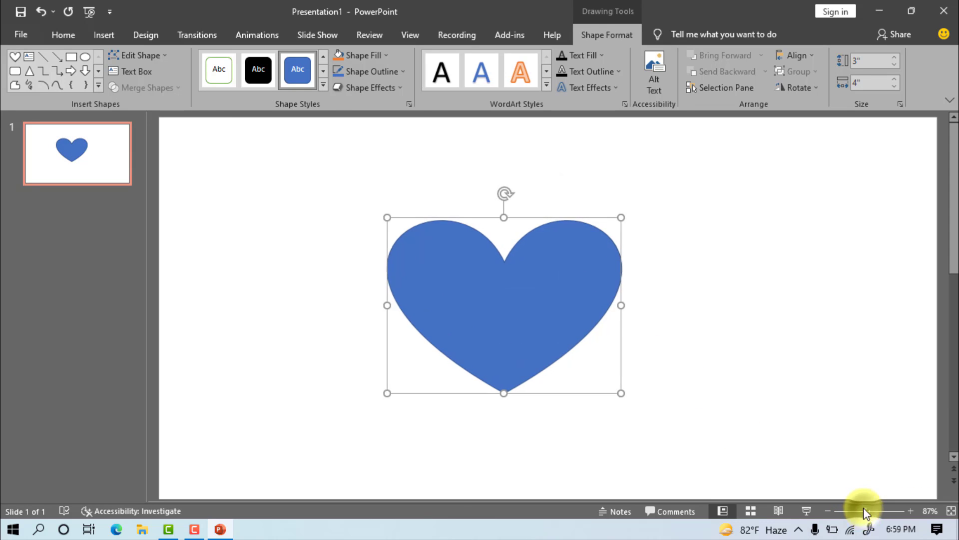
pyautogui.moveTo(519, 303); pyautogui.dragTo(538, 305)
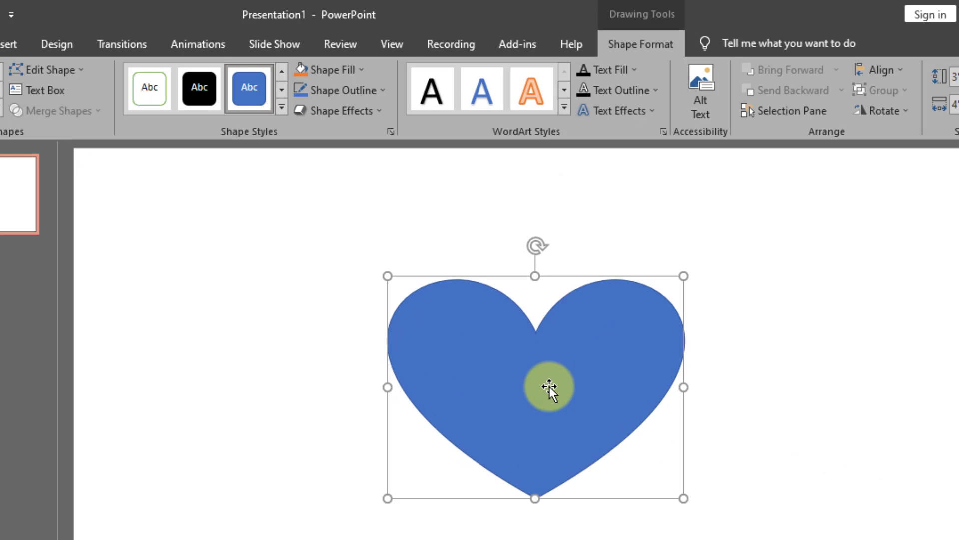
pyautogui.click(377, 88)
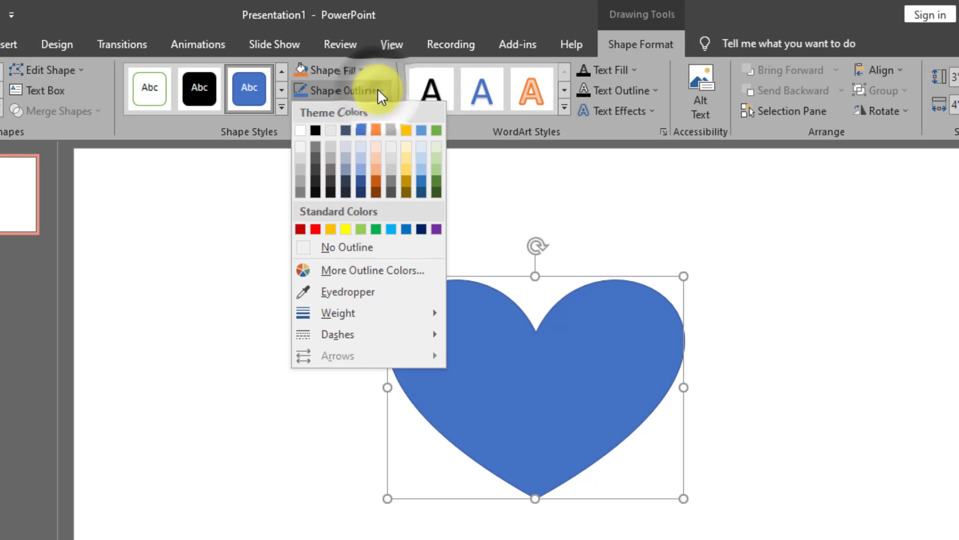
pyautogui.click(346, 248)
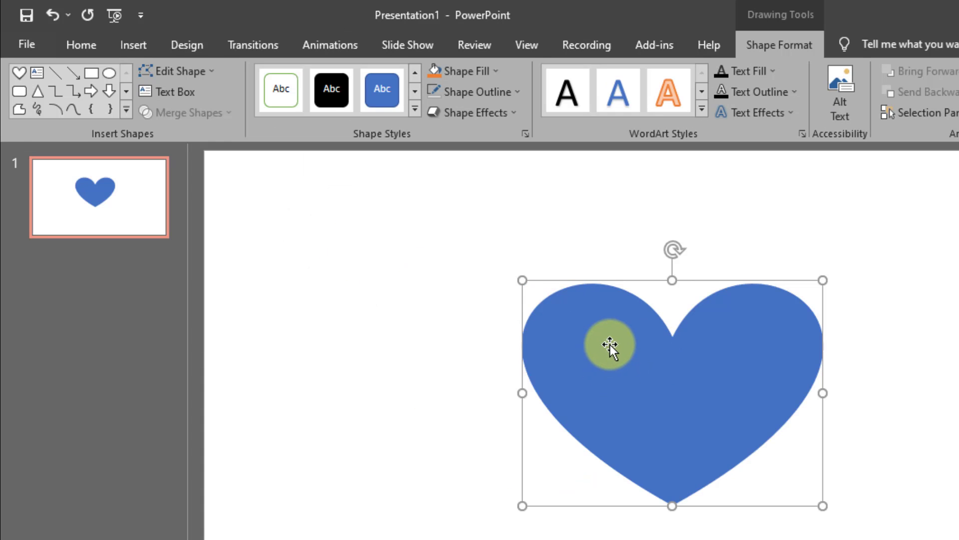
pyautogui.click(73, 44)
# - Copy and paste the heart, then fill the duplicate Dark Blue
pyautogui.hotkey('ctrl', 'c')
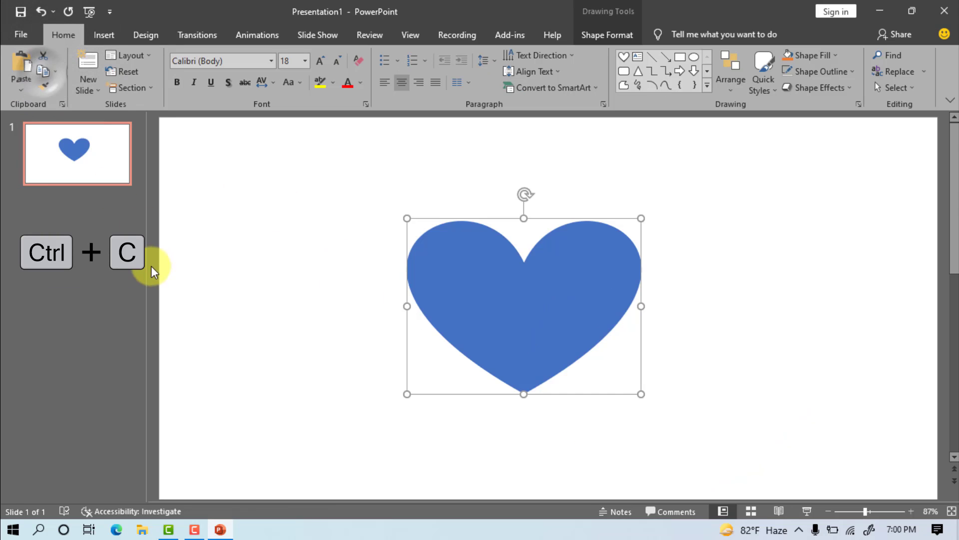
pyautogui.hotkey('ctrl', 'v')
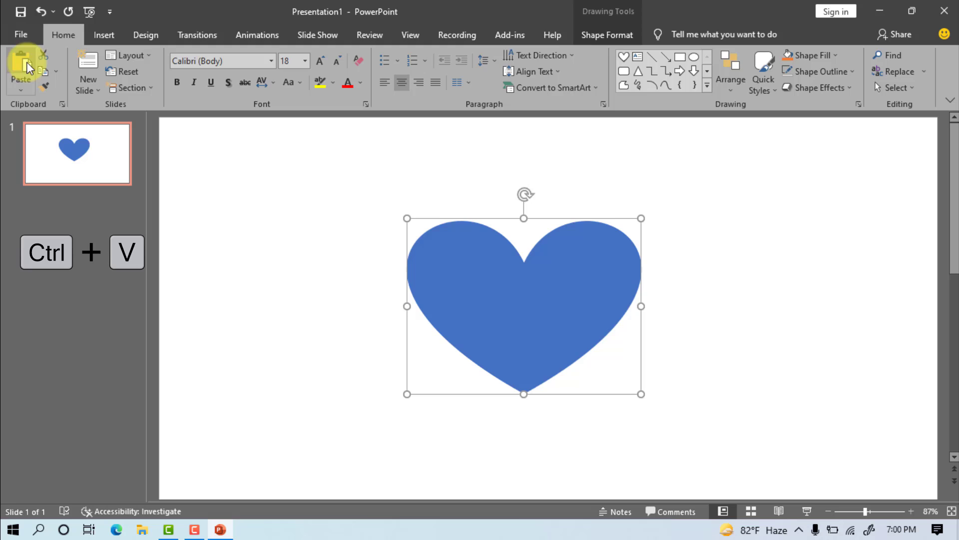
pyautogui.click(21, 63)
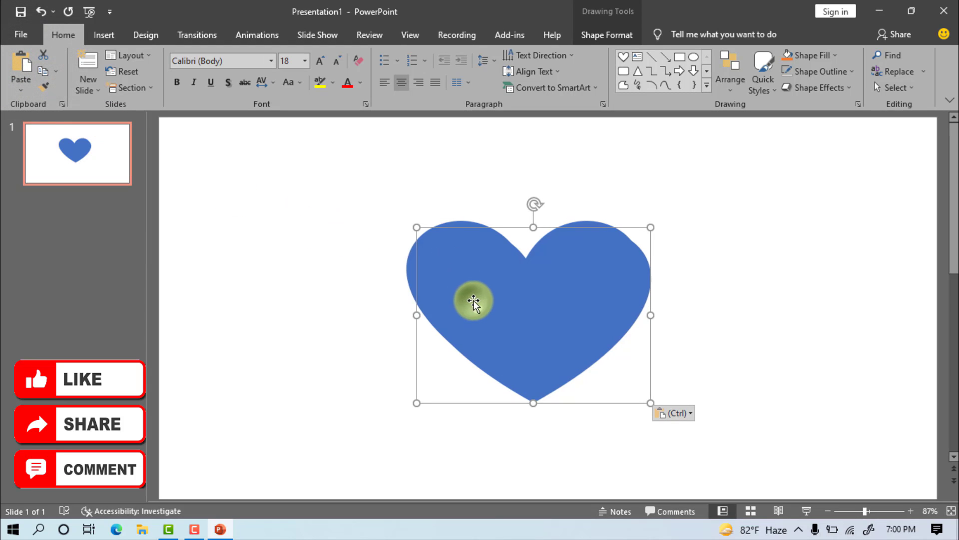
pyautogui.click(607, 31)
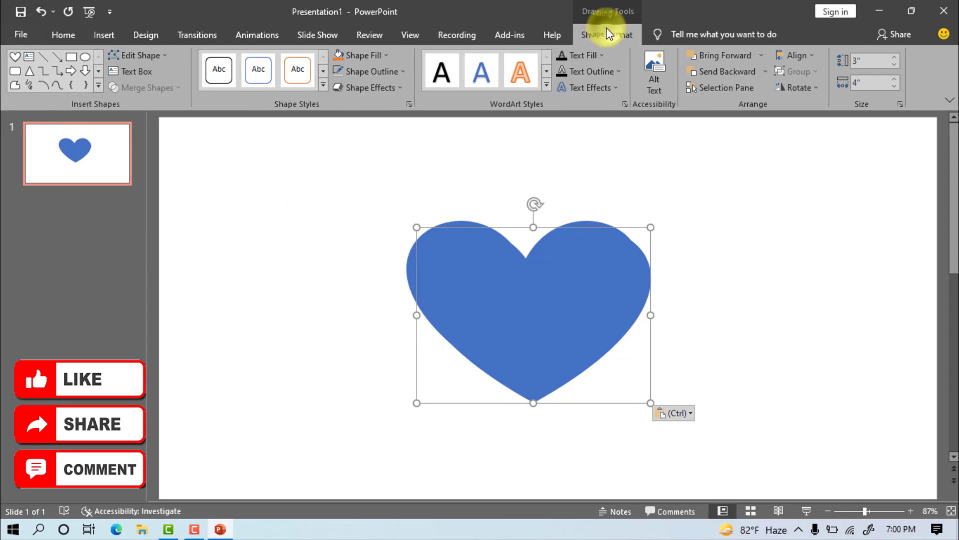
pyautogui.click(388, 56)
pyautogui.click(436, 165)
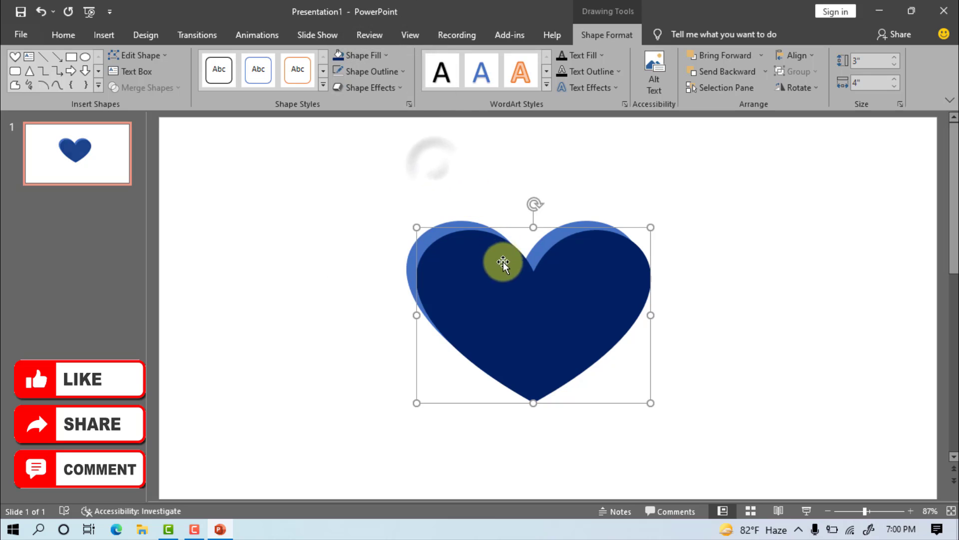
# - Size the navy copy to 2.3" by 3.3", place it over the light heart, and select both
pyautogui.click(867, 62)
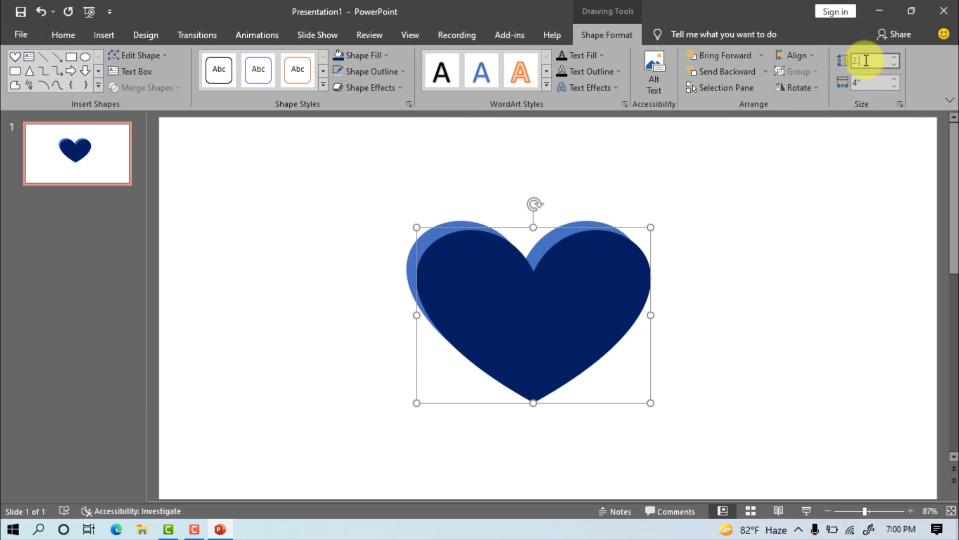
pyautogui.write('2.3')
pyautogui.press('Return')
pyautogui.click(870, 84)
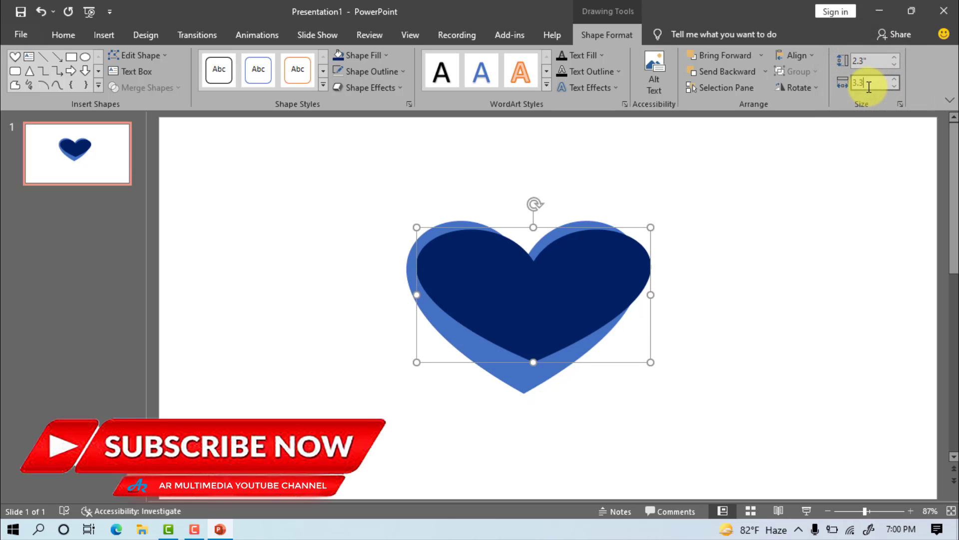
pyautogui.moveTo(544, 283); pyautogui.dragTo(546, 308)
pyautogui.keyDown('shift'); pyautogui.click(462, 229); pyautogui.keyUp('shift')
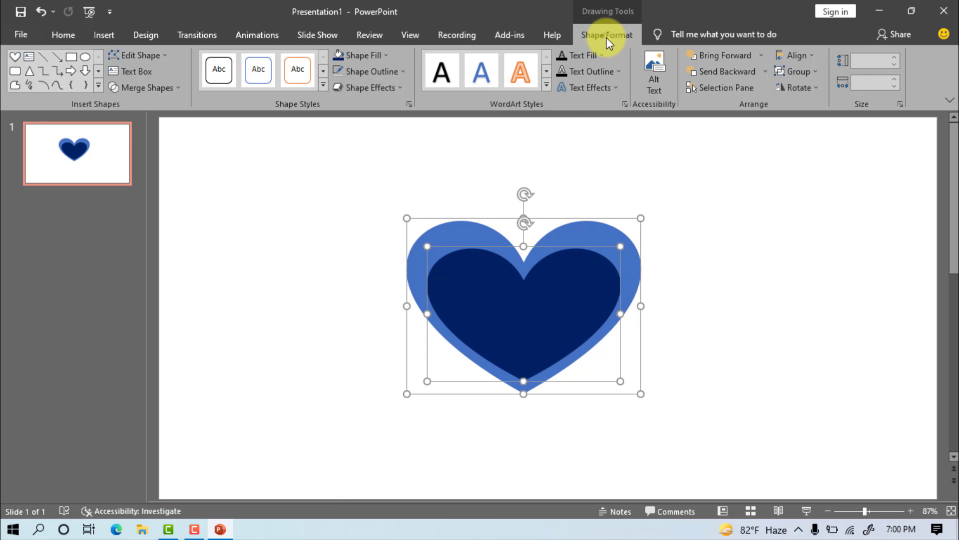
# - Align the two hearts to each other's middle and centre
pyautogui.click(813, 56)
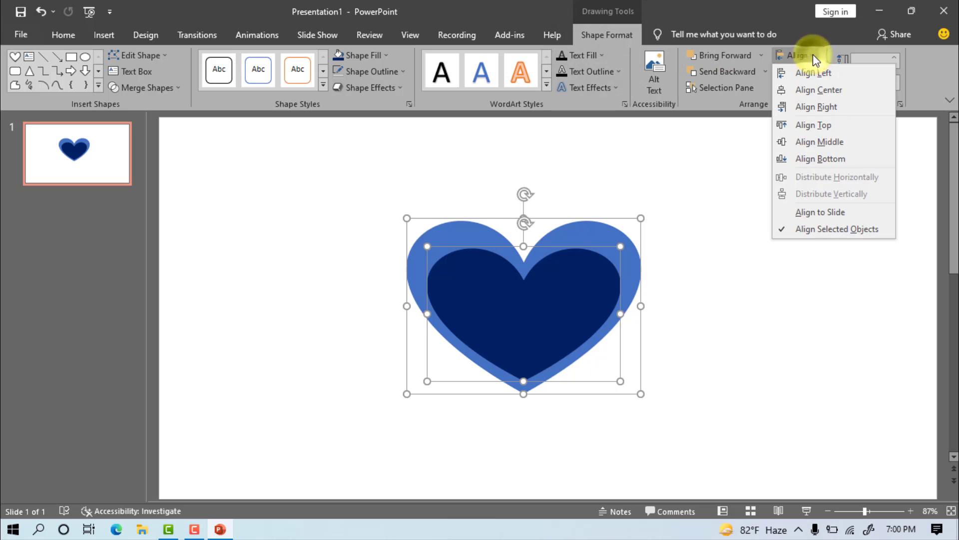
pyautogui.click(811, 144)
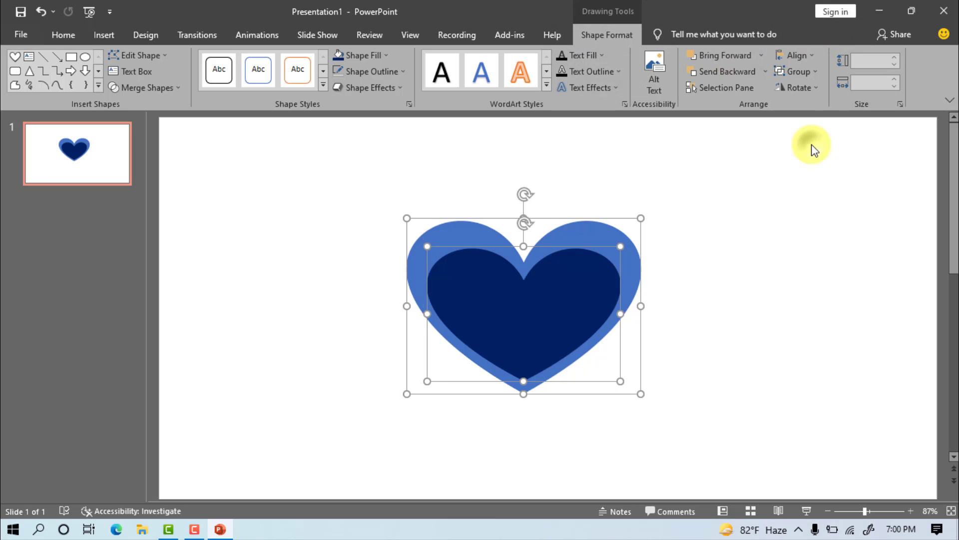
pyautogui.click(813, 54)
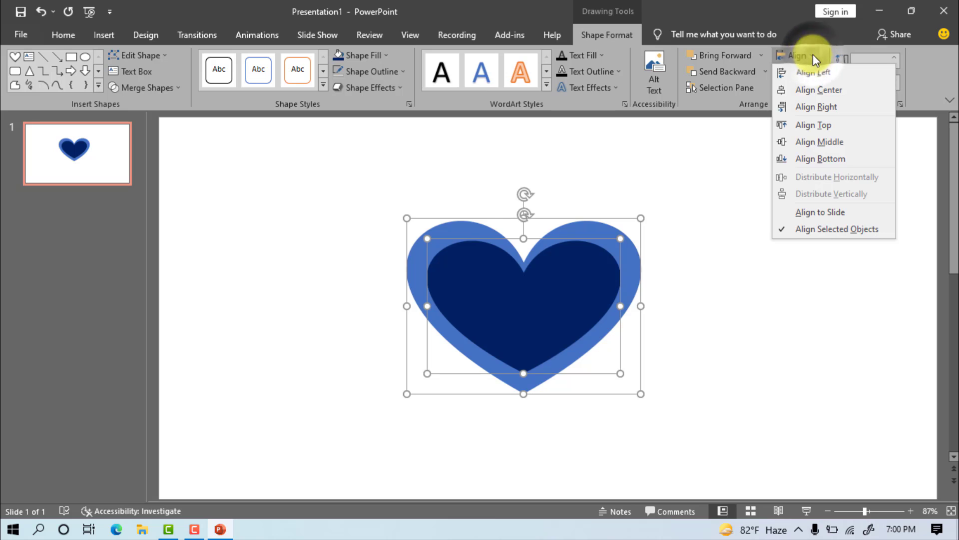
pyautogui.click(810, 93)
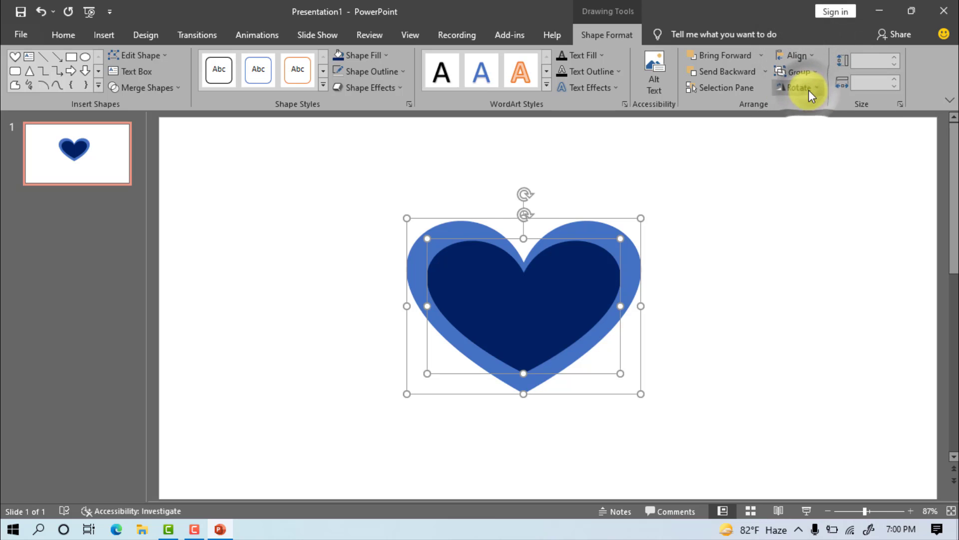
# - Combine the hearts into one navy heart outline and nudge it slightly down-right
pyautogui.click(157, 91)
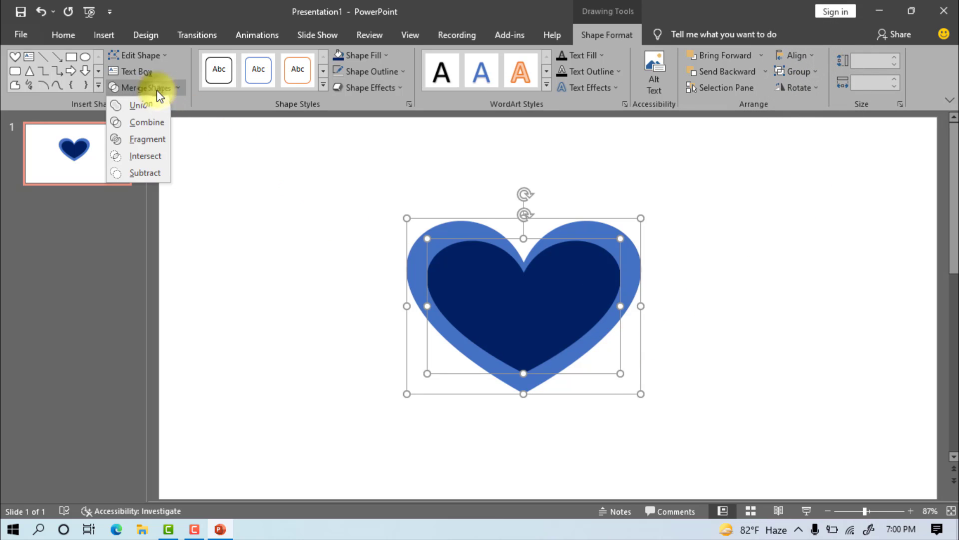
pyautogui.click(146, 125)
pyautogui.click(561, 248)
pyautogui.moveTo(606, 235)
pyautogui.mouseDown()
pyautogui.moveTo(606, 225)
pyautogui.moveTo(607, 237)
pyautogui.mouseUp()
# - Draw an Isosceles Triangle over the top of the heart outline
pyautogui.click(740, 235)
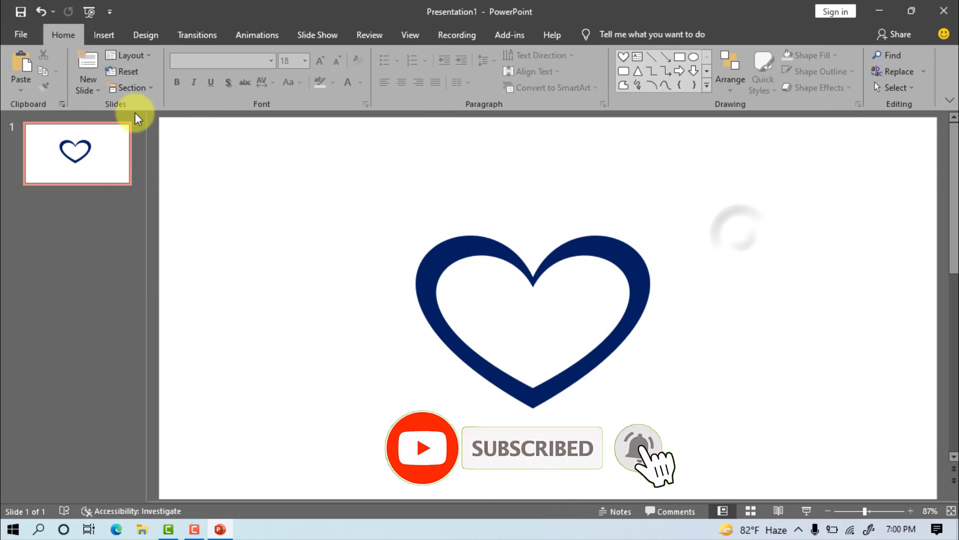
pyautogui.click(104, 35)
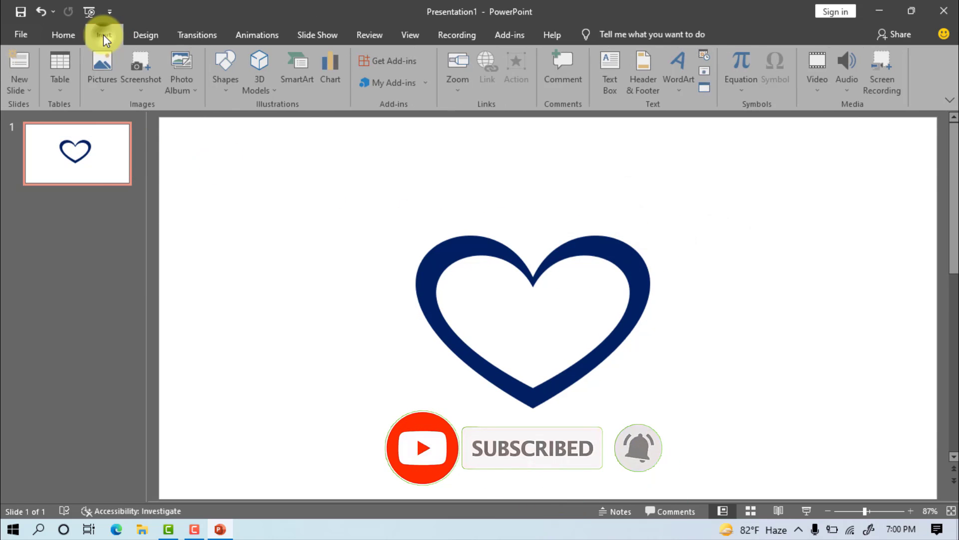
pyautogui.click(226, 92)
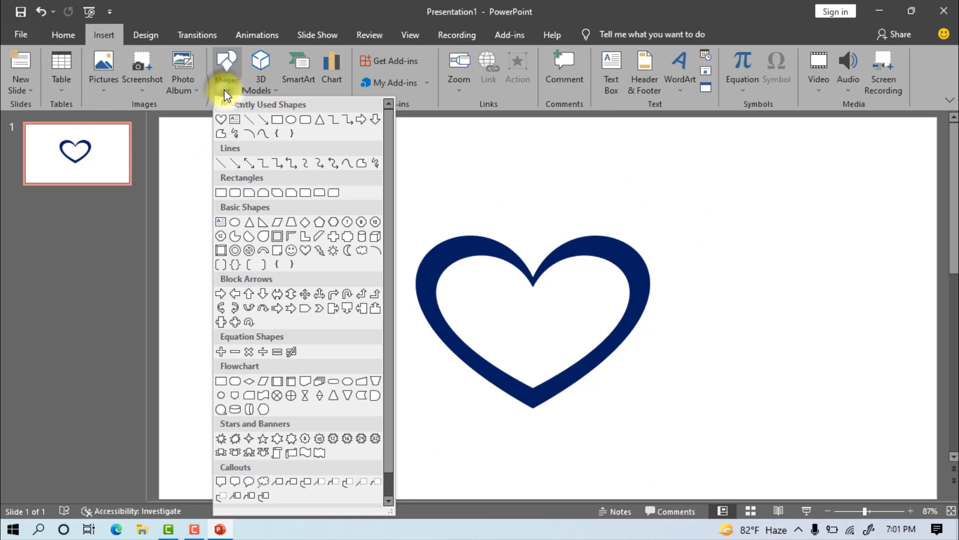
pyautogui.click(248, 222)
pyautogui.moveTo(530, 252); pyautogui.dragTo(574, 297)
# - Resize the triangle to about 2.4" by 2.63" and remove its outline
pyautogui.moveTo(463, 187); pyautogui.dragTo(452, 170)
pyautogui.click(551, 266)
pyautogui.moveTo(452, 315); pyautogui.dragTo(457, 310)
pyautogui.moveTo(554, 300); pyautogui.dragTo(555, 295)
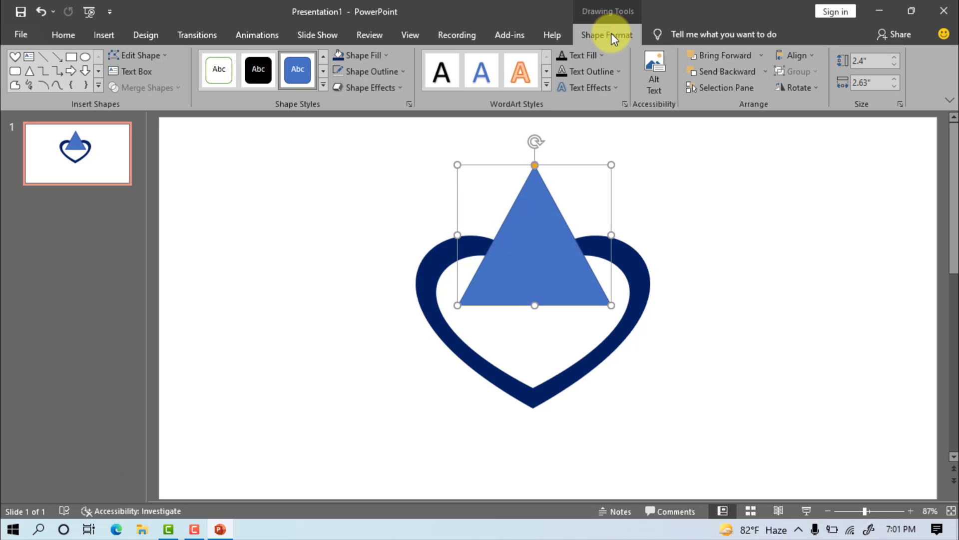
pyautogui.click(400, 71)
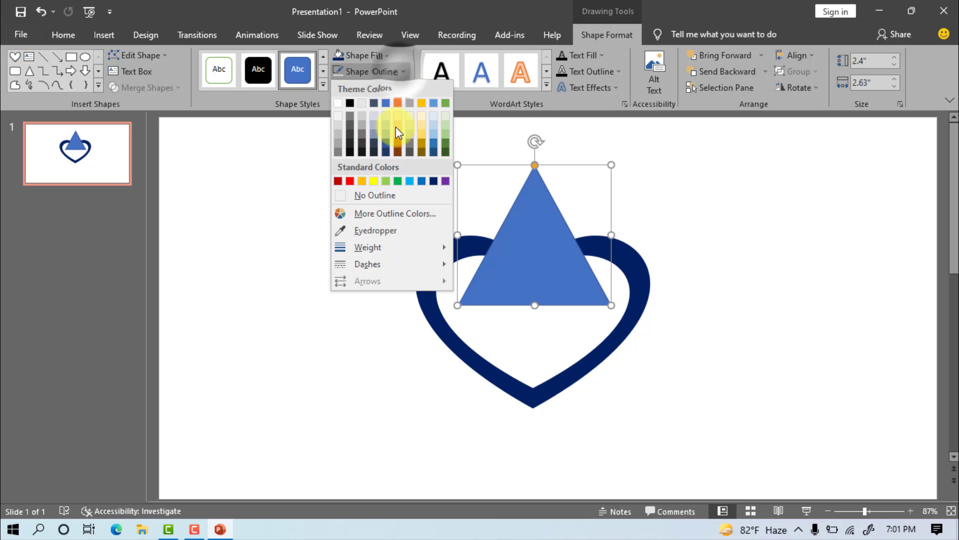
pyautogui.click(377, 198)
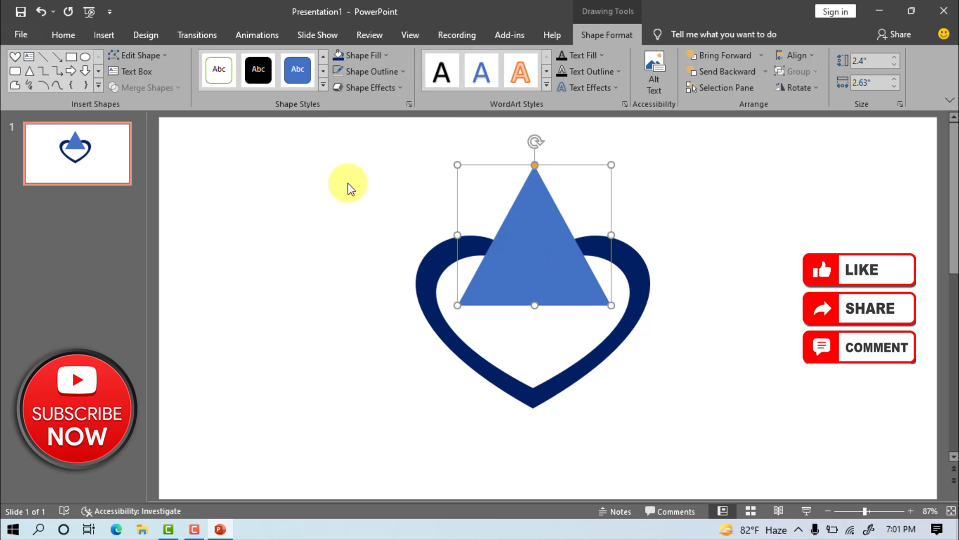
pyautogui.click(66, 34)
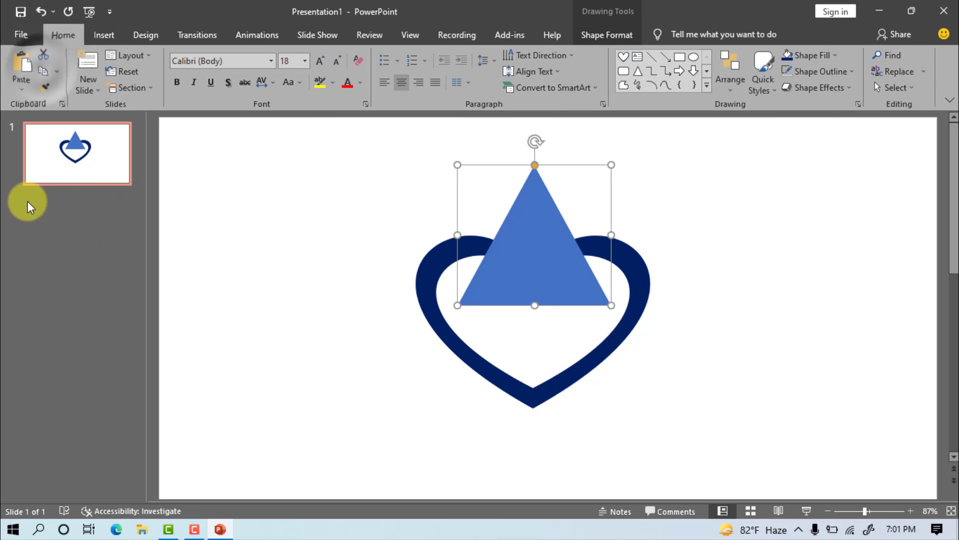
# - Paste a Dark Blue copy of the triangle and shrink it to 2.17" by 2.13"
pyautogui.click(22, 68)
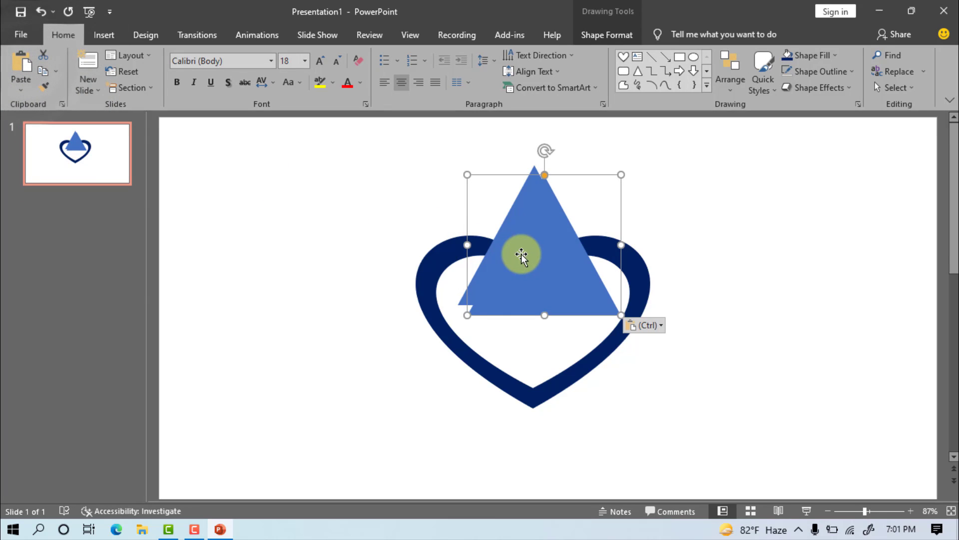
pyautogui.click(615, 34)
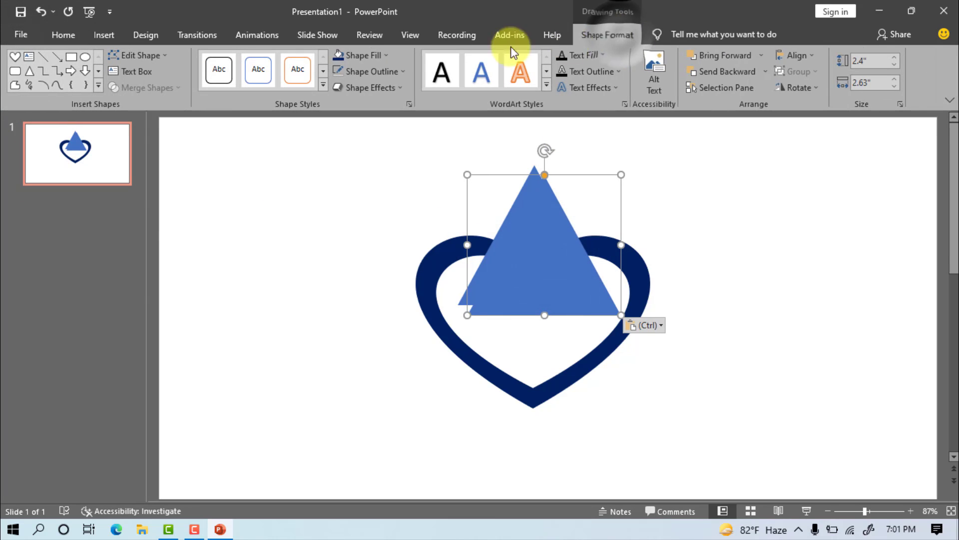
pyautogui.click(388, 56)
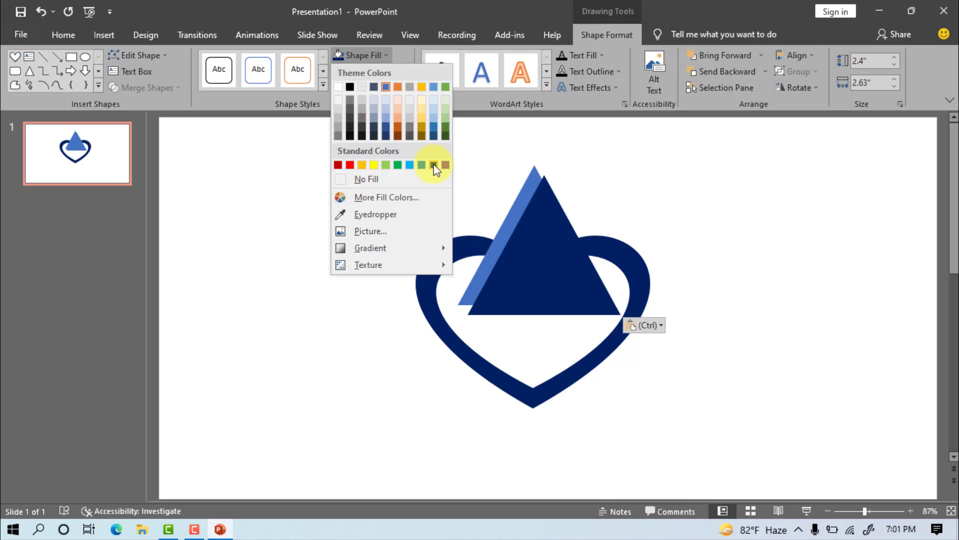
pyautogui.click(431, 164)
pyautogui.moveTo(467, 315); pyautogui.dragTo(493, 311)
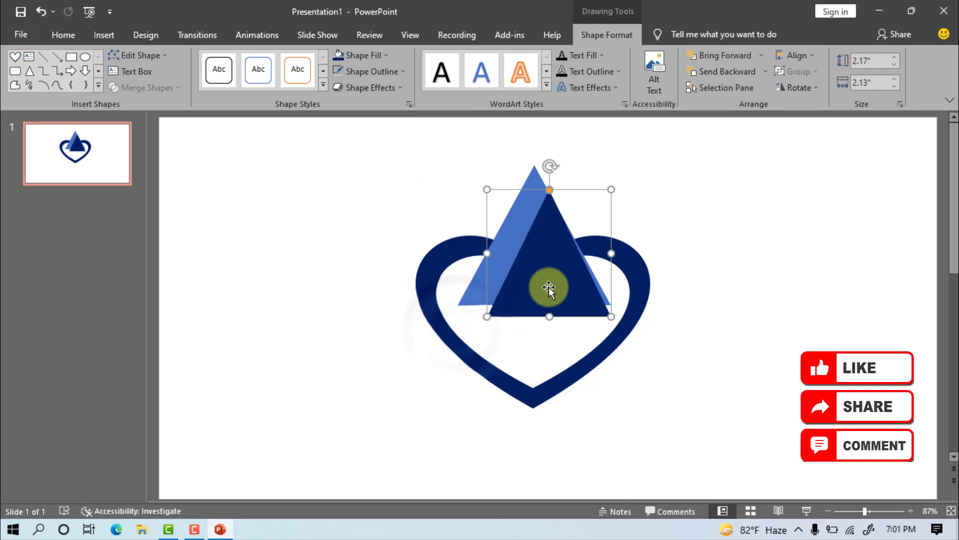
# - Centre the navy triangle inside the blue one and Fragment the two triangles
pyautogui.moveTo(548, 285); pyautogui.dragTo(533, 291)
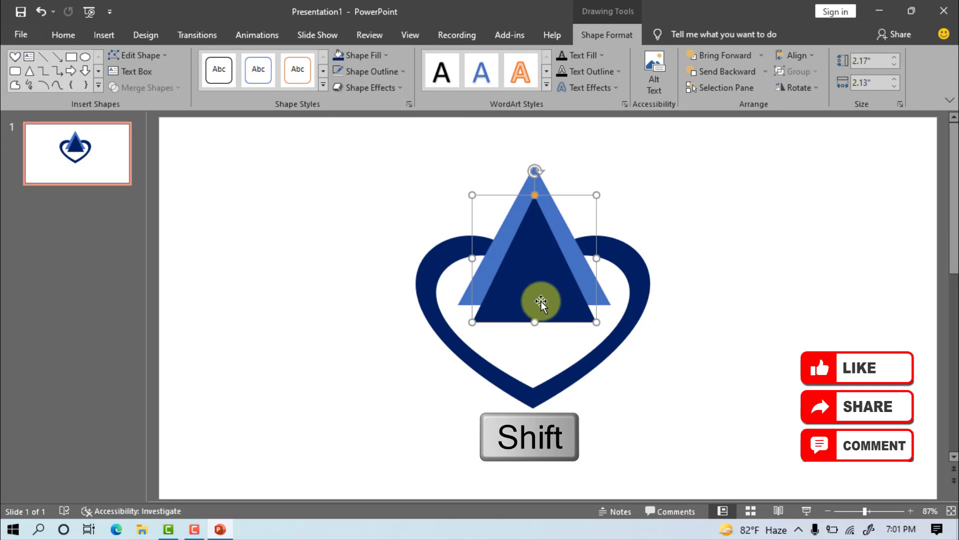
pyautogui.keyDown('shift'); pyautogui.click(543, 185); pyautogui.keyUp('shift')
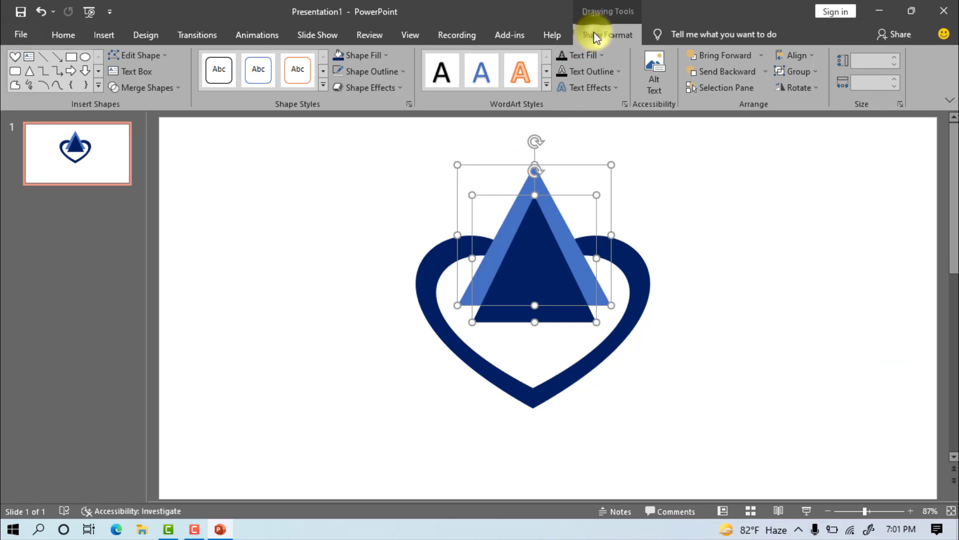
pyautogui.click(797, 55)
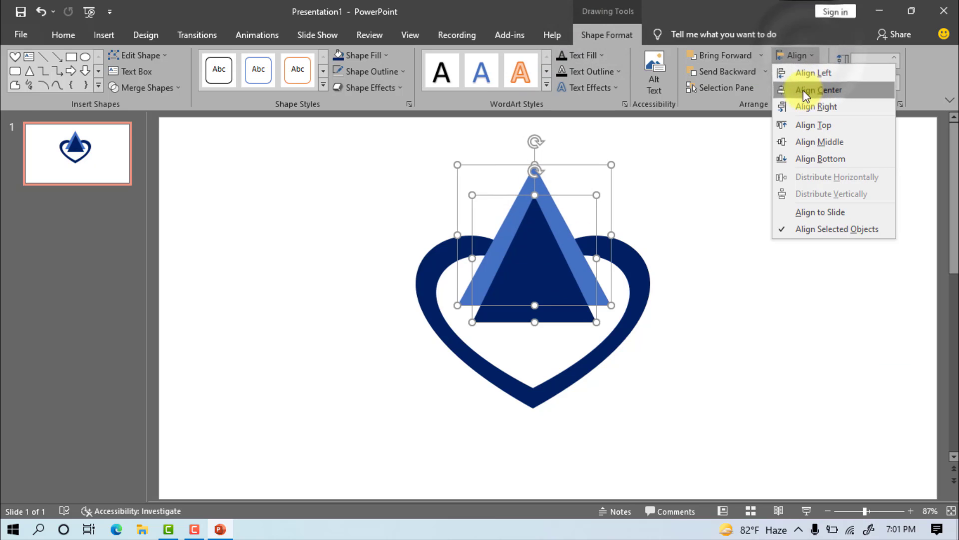
pyautogui.click(809, 91)
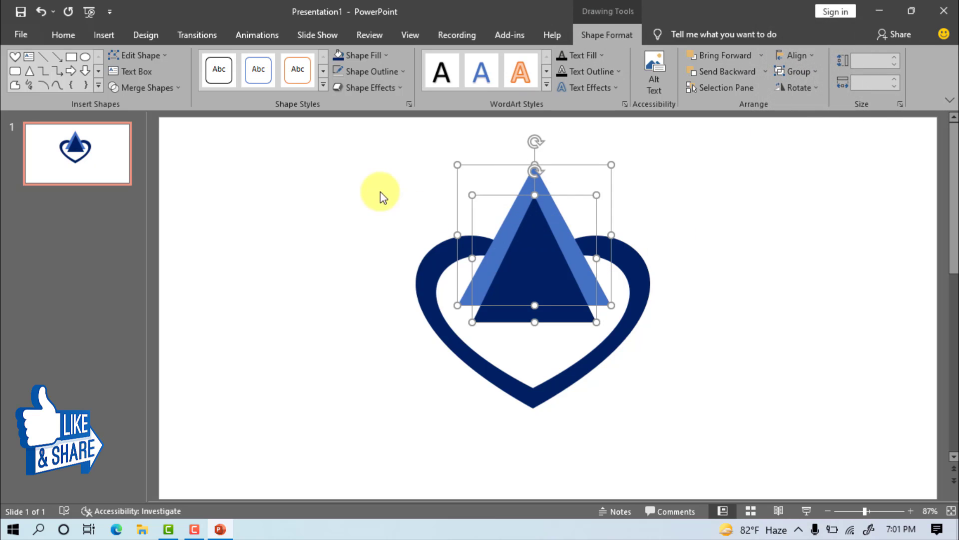
pyautogui.click(176, 89)
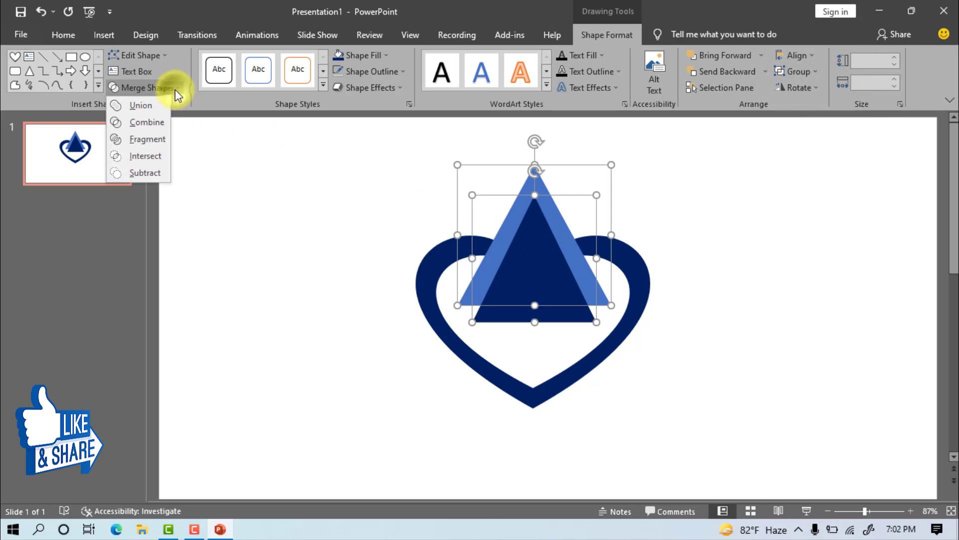
pyautogui.click(149, 140)
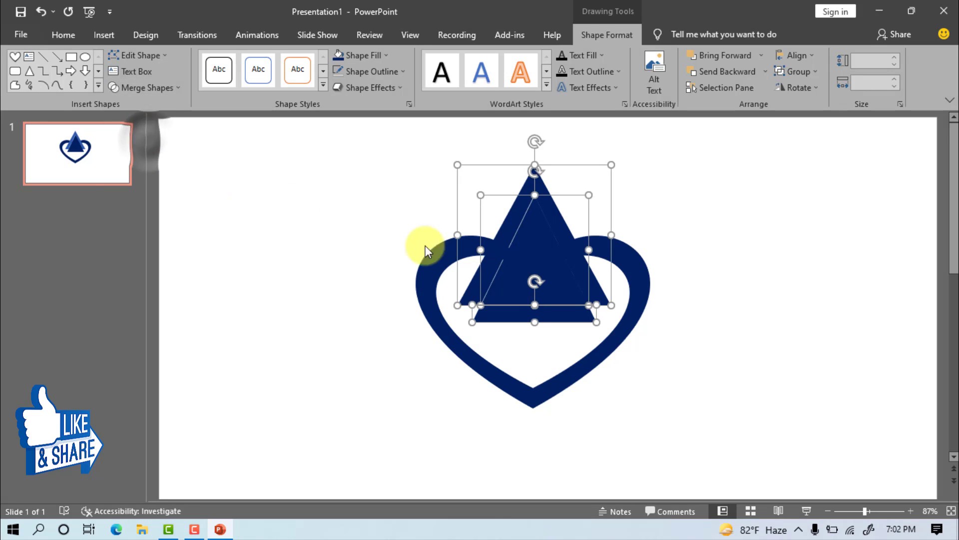
# - Delete the lower and inner fragments, leaving a navy letter A
pyautogui.click(720, 247)
pyautogui.click(550, 310)
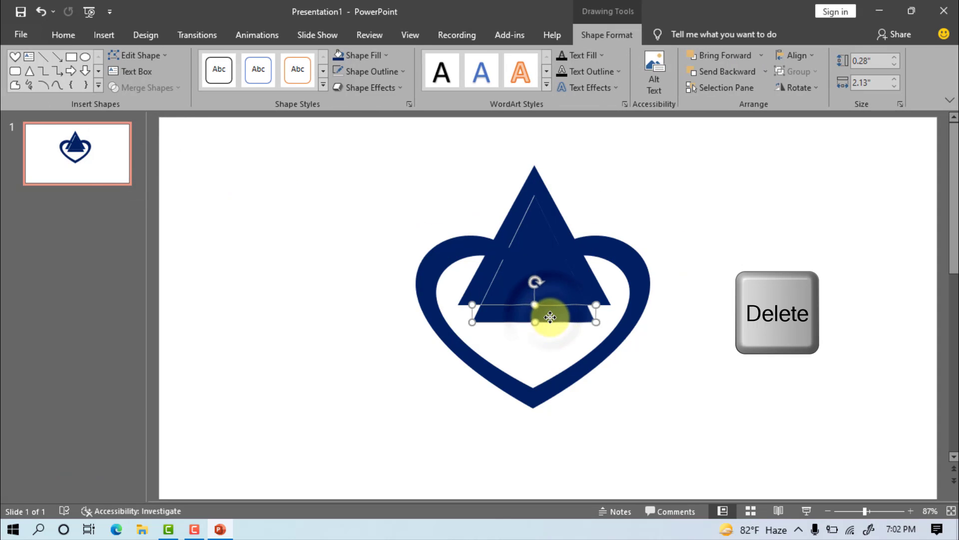
pyautogui.press('Delete')
pyautogui.click(533, 277)
pyautogui.press('Delete')
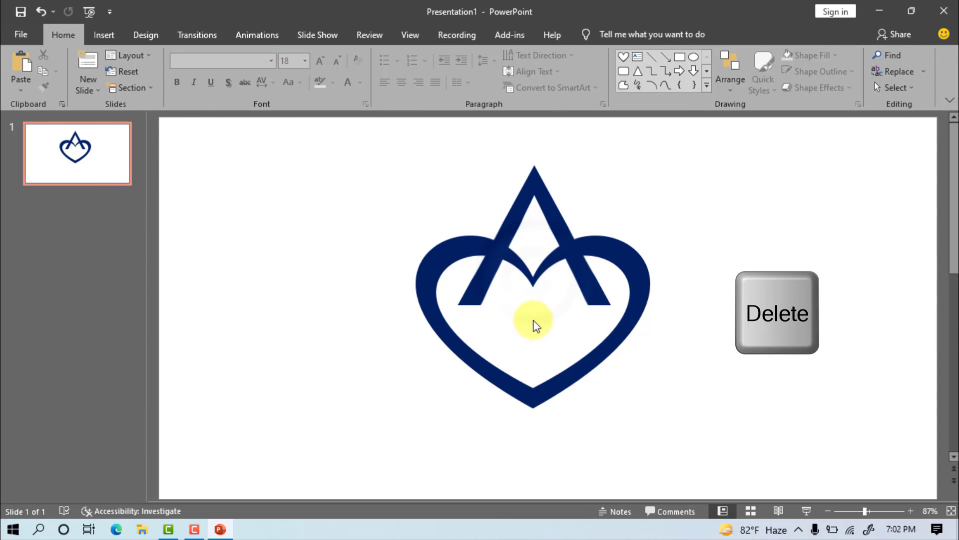
# - Insert a WordArt text box and clear its placeholder text
pyautogui.click(106, 35)
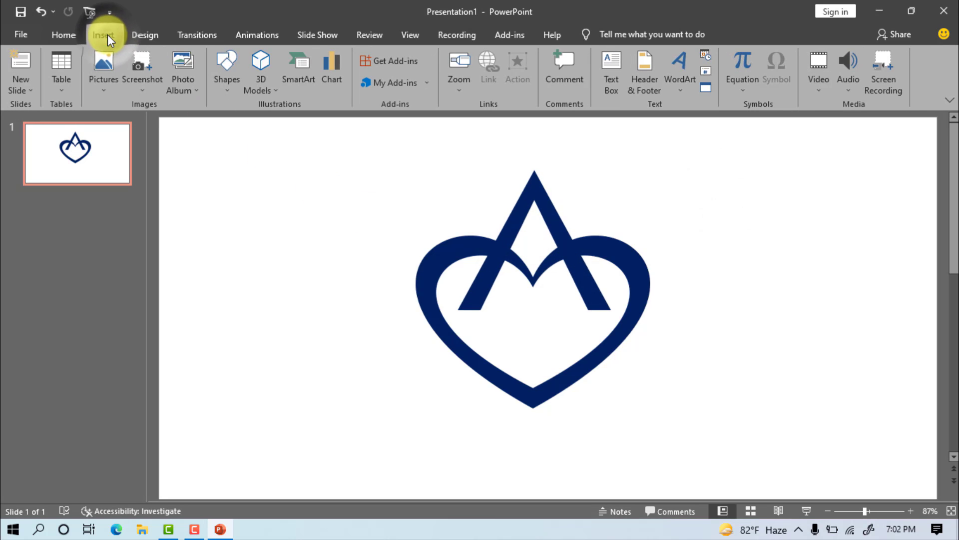
pyautogui.click(679, 77)
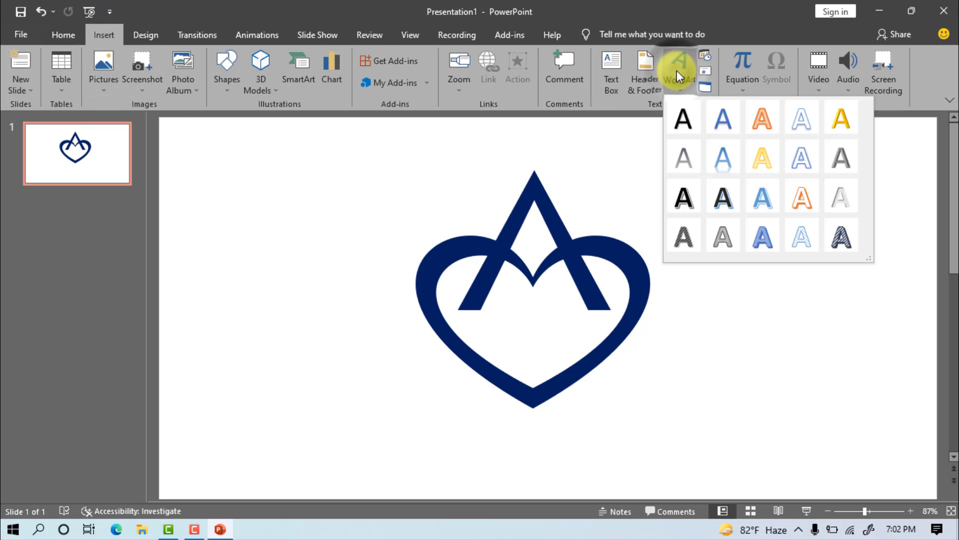
pyautogui.click(803, 126)
pyautogui.press('BackSpace')
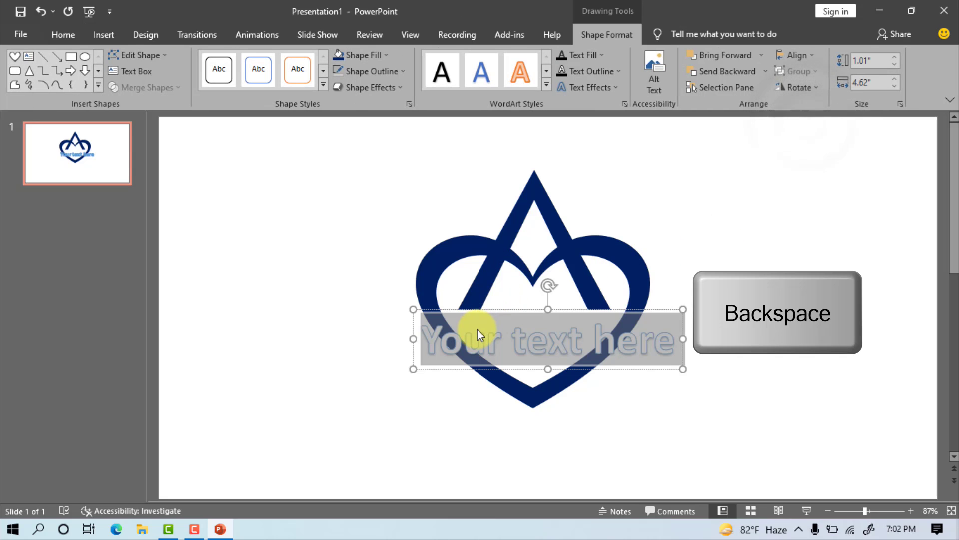
# - Insert the Webdings dove symbol (code 255) into the text box and select it
pyautogui.click(106, 35)
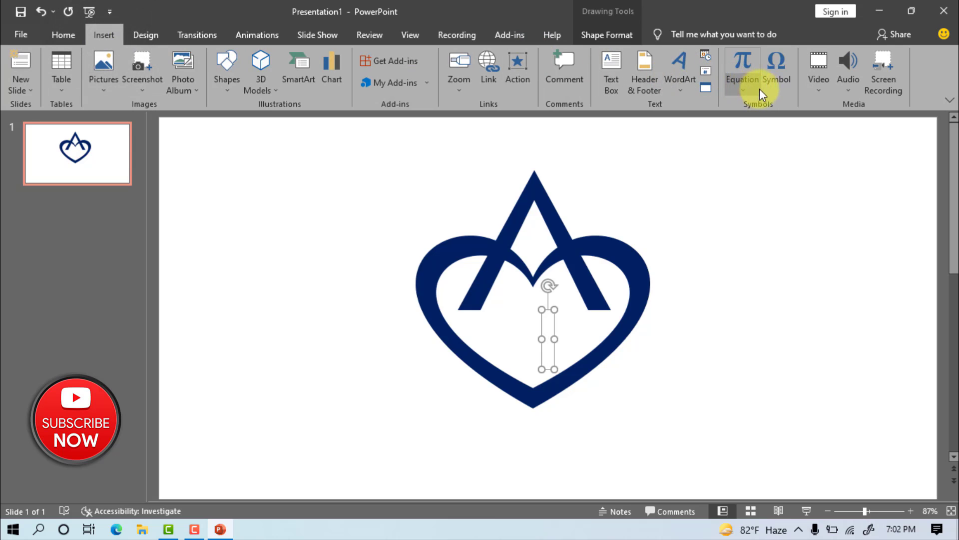
pyautogui.click(776, 86)
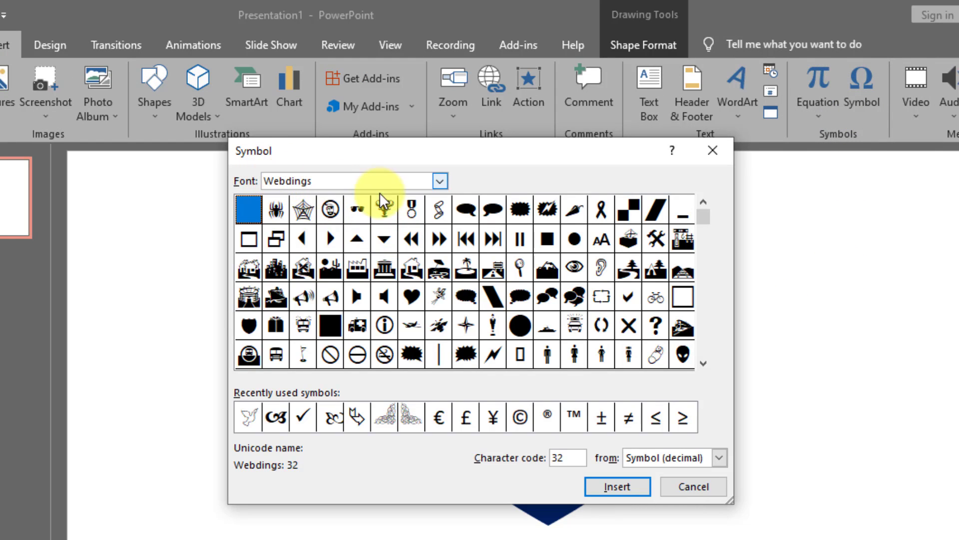
pyautogui.click(704, 364)
pyautogui.click(704, 364)
pyautogui.click(703, 364)
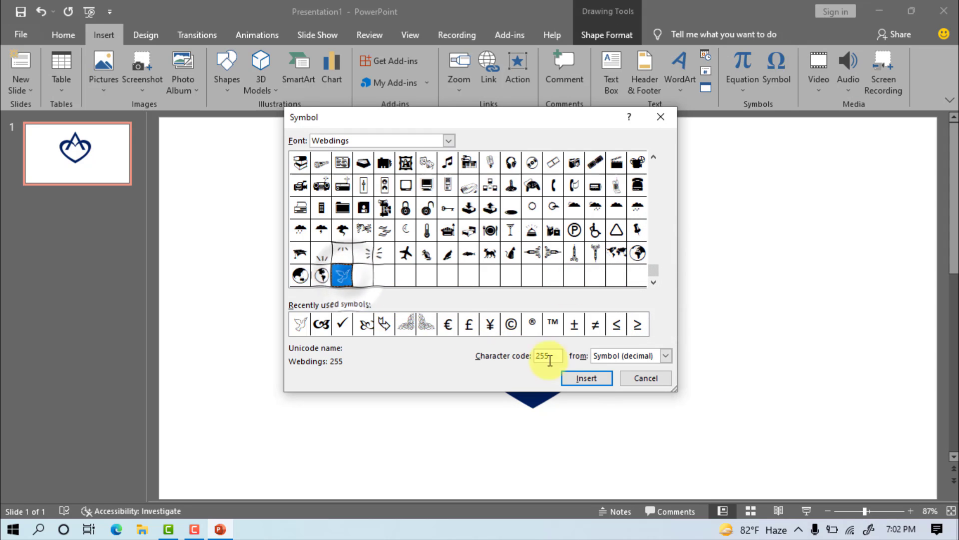
pyautogui.click(587, 378)
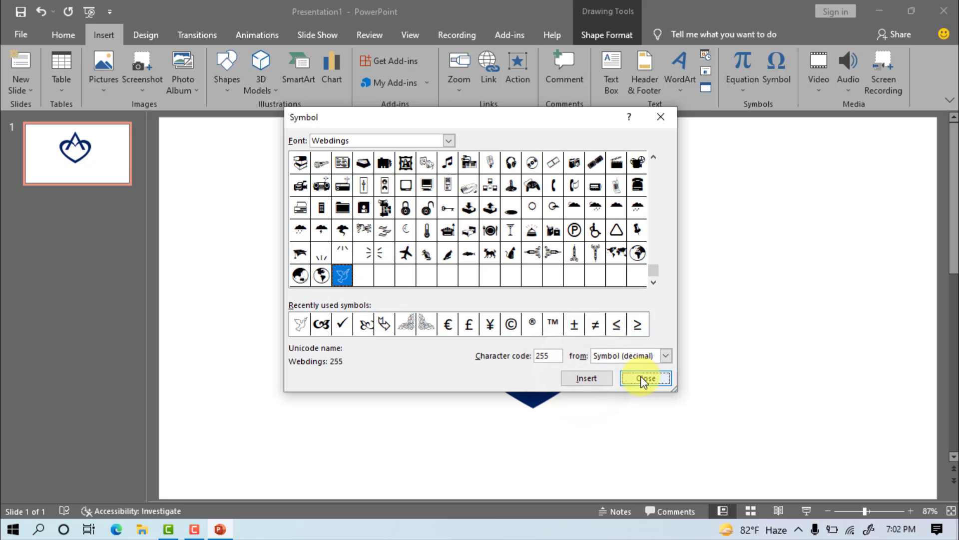
pyautogui.click(643, 378)
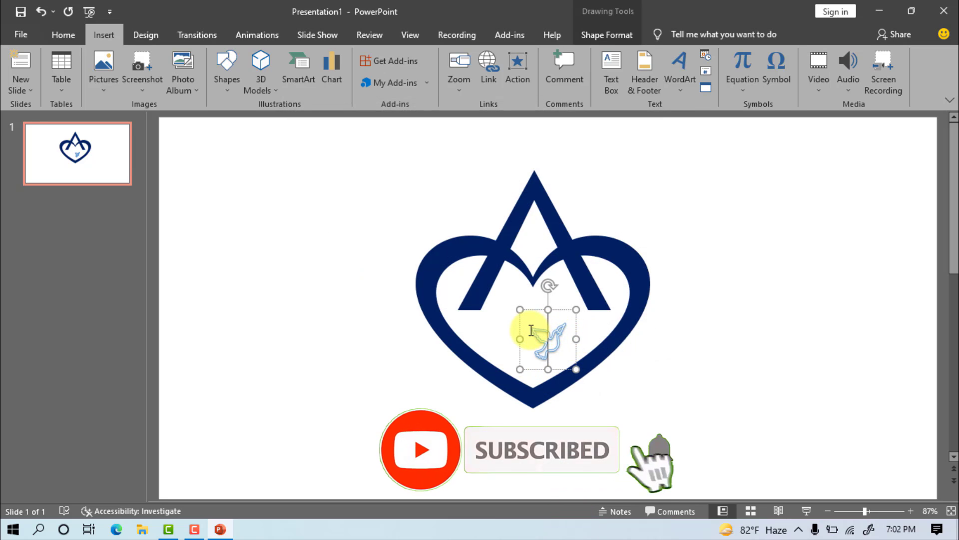
pyautogui.moveTo(527, 325); pyautogui.dragTo(576, 337)
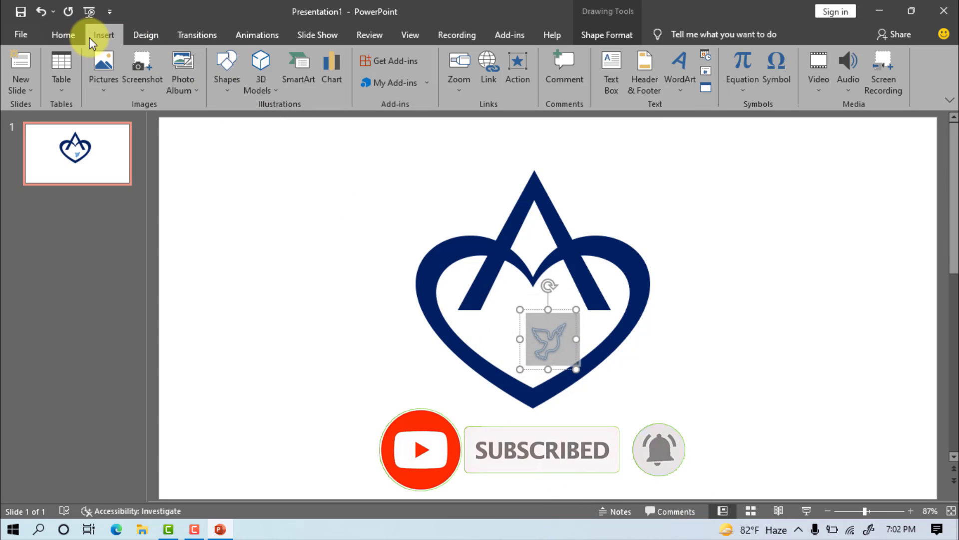
# - Set the dove to font size 96 and centre it inside the heart
pyautogui.click(68, 36)
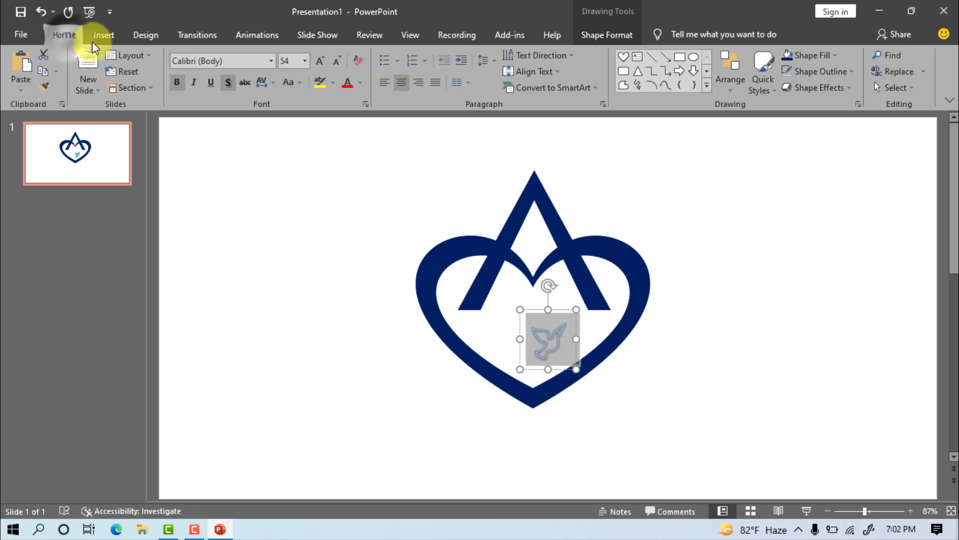
pyautogui.click(305, 61)
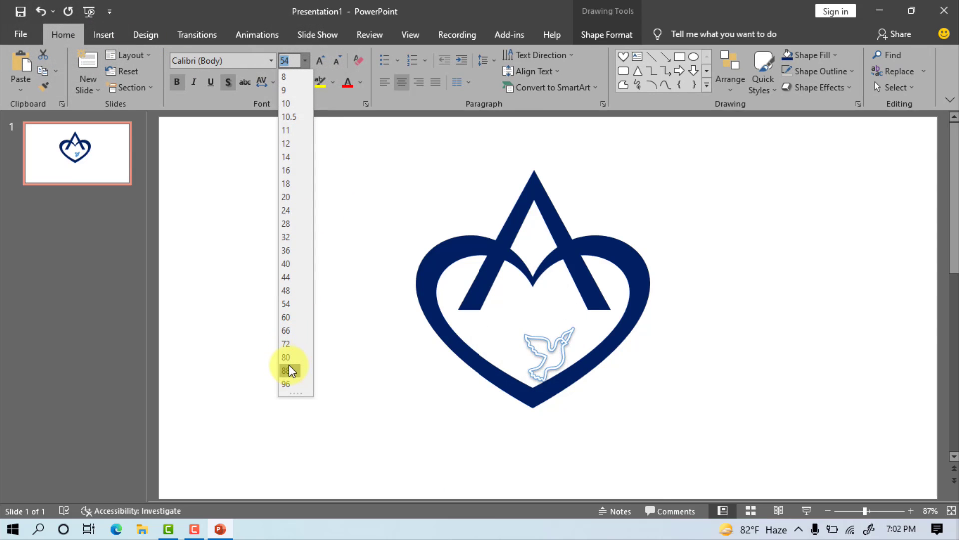
pyautogui.click(289, 384)
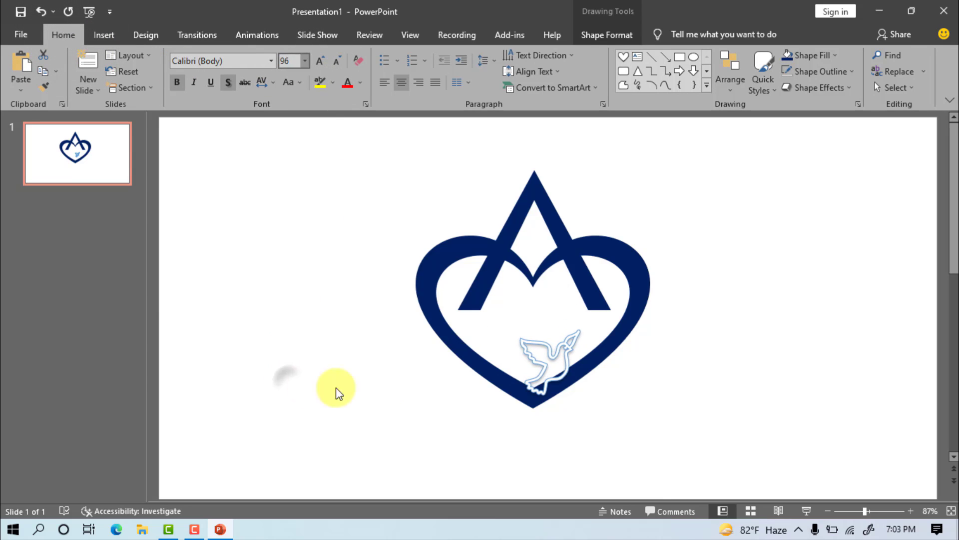
pyautogui.moveTo(574, 311); pyautogui.dragTo(553, 267)
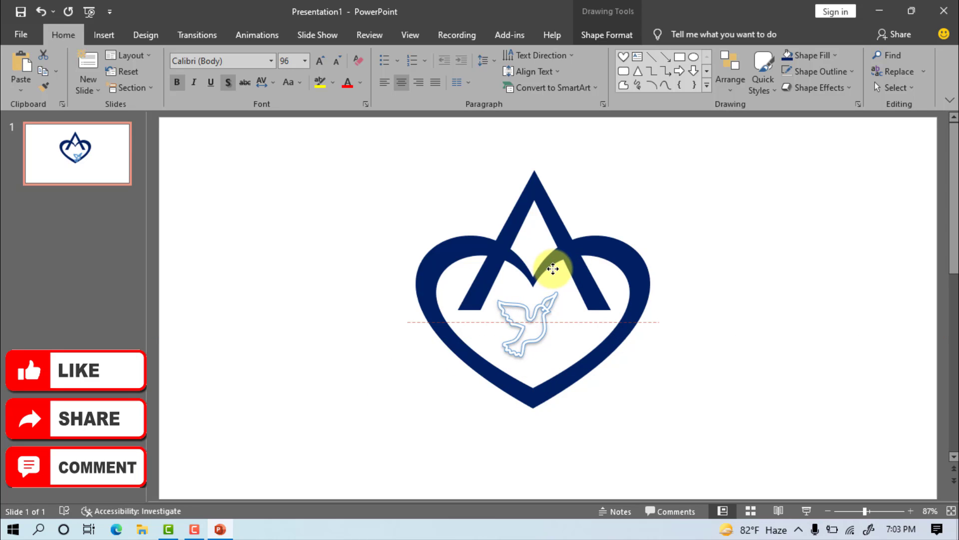
pyautogui.moveTo(561, 359); pyautogui.dragTo(567, 358)
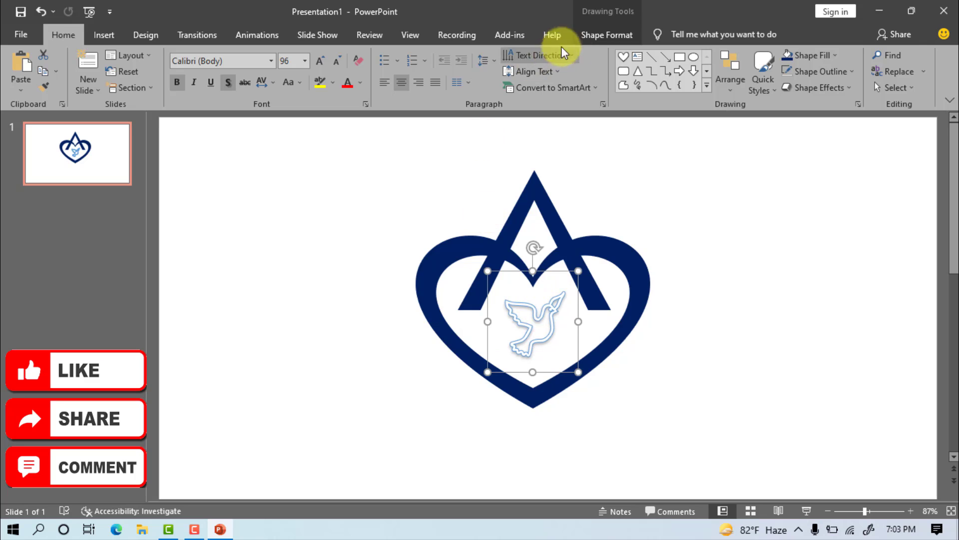
# - Give the dove no text outline and a Dark Blue text fill
pyautogui.click(586, 33)
pyautogui.click(613, 72)
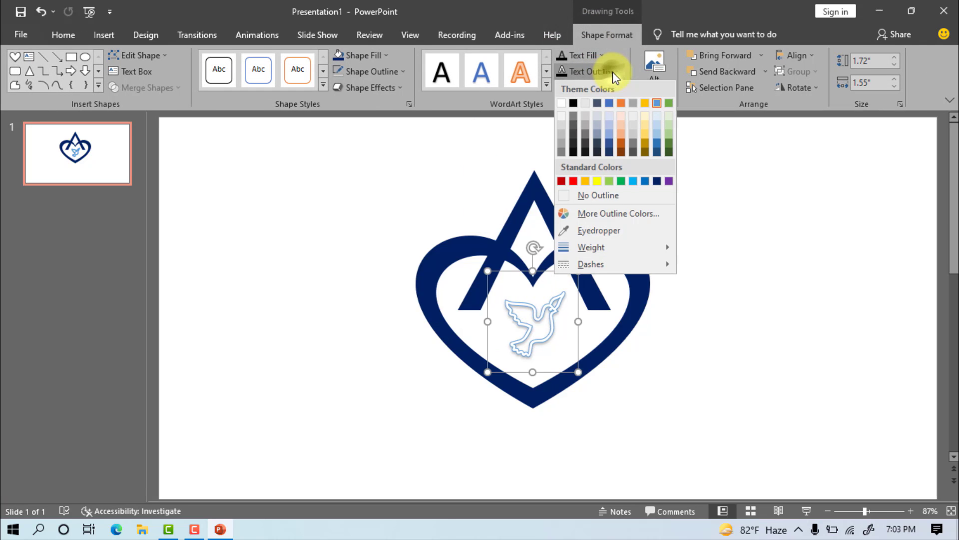
pyautogui.click(589, 197)
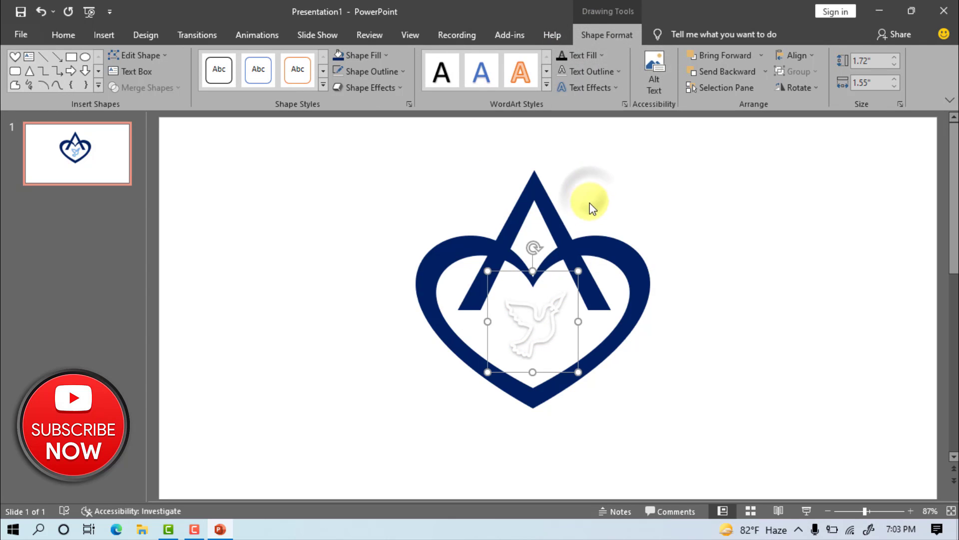
pyautogui.click(602, 55)
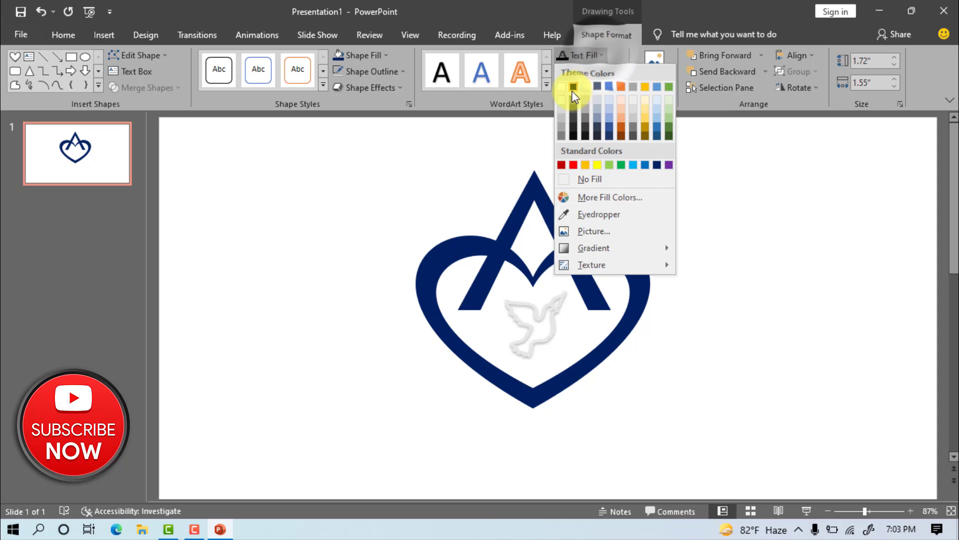
pyautogui.click(657, 165)
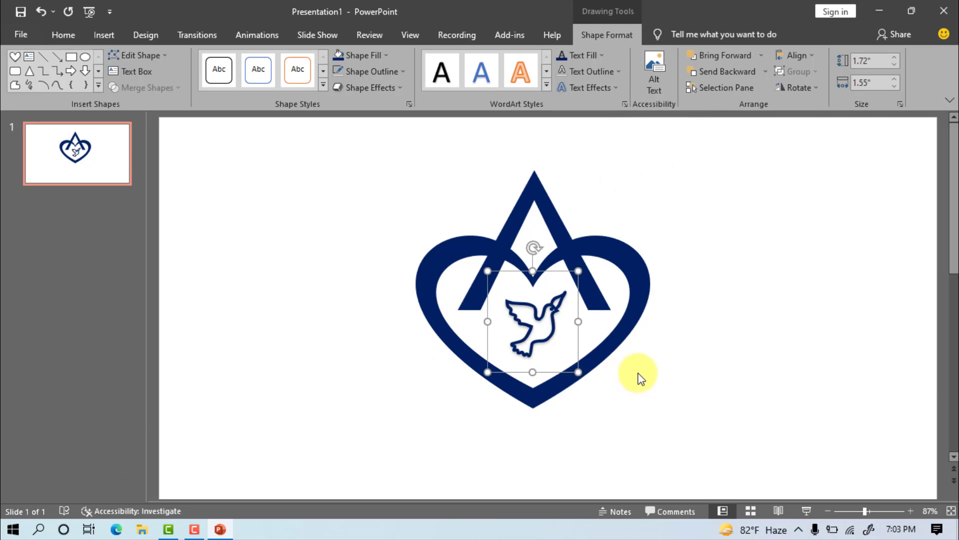
# - Select the dove, the heart outline and the A together
pyautogui.click(691, 360)
pyautogui.keyDown('shift'); pyautogui.click(539, 327); pyautogui.keyUp('shift')
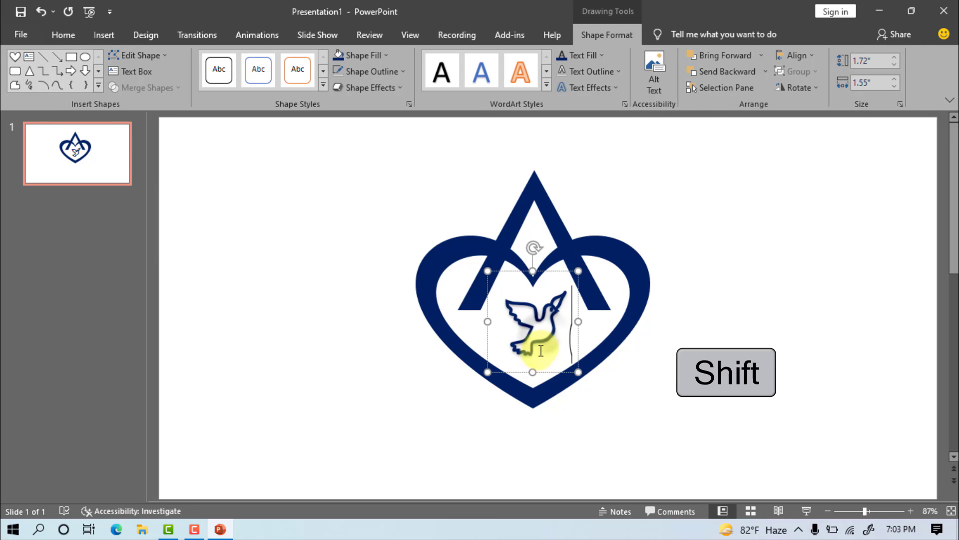
pyautogui.keyDown('shift'); pyautogui.click(459, 345); pyautogui.keyUp('shift')
pyautogui.keyDown('shift'); pyautogui.click(529, 200); pyautogui.keyUp('shift')
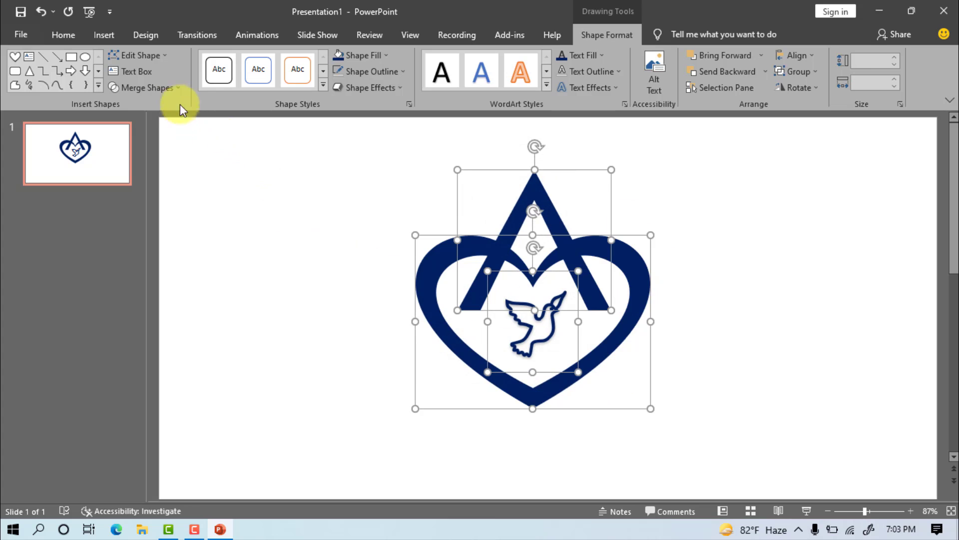
# - Union the heart outline, letter A and dove via Merge Shapes into one logo shape
pyautogui.click(175, 89)
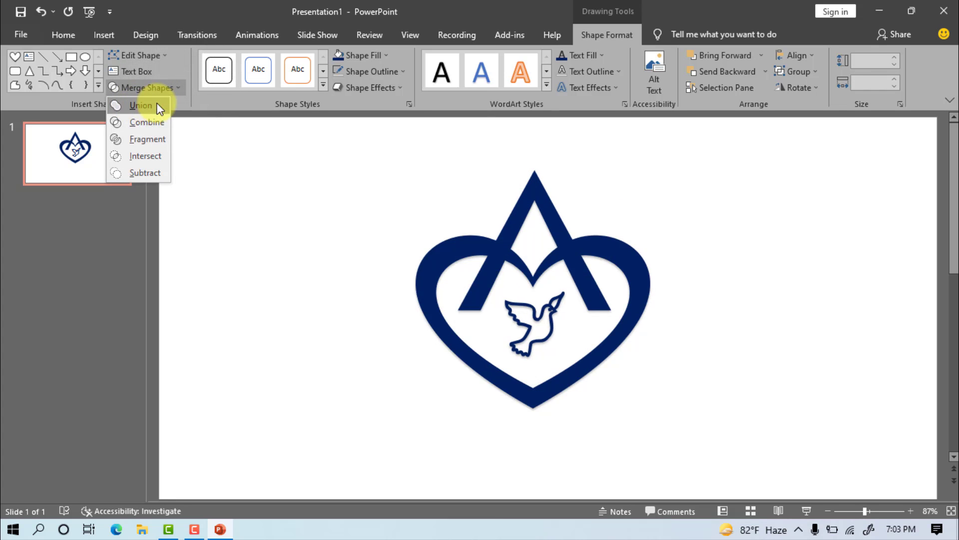
pyautogui.click(139, 105)
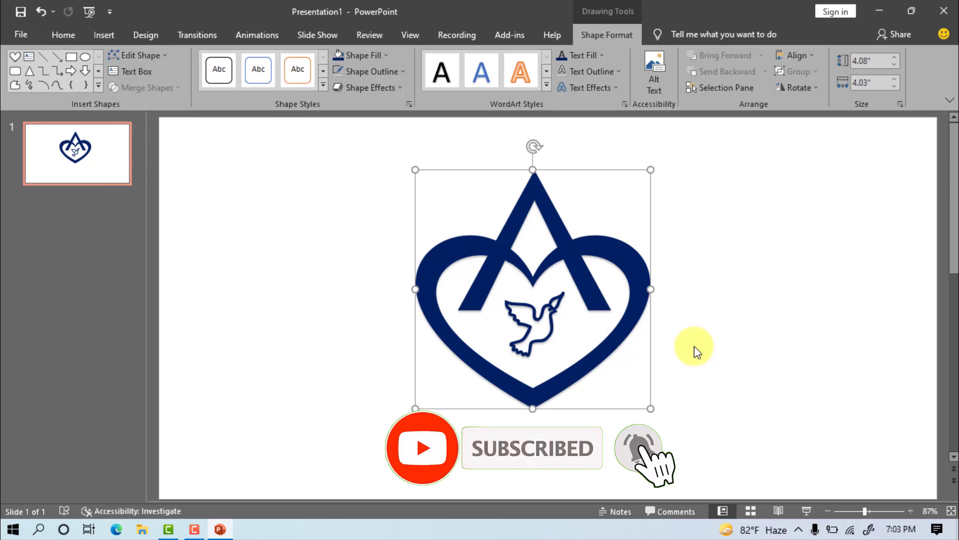
pyautogui.click(715, 306)
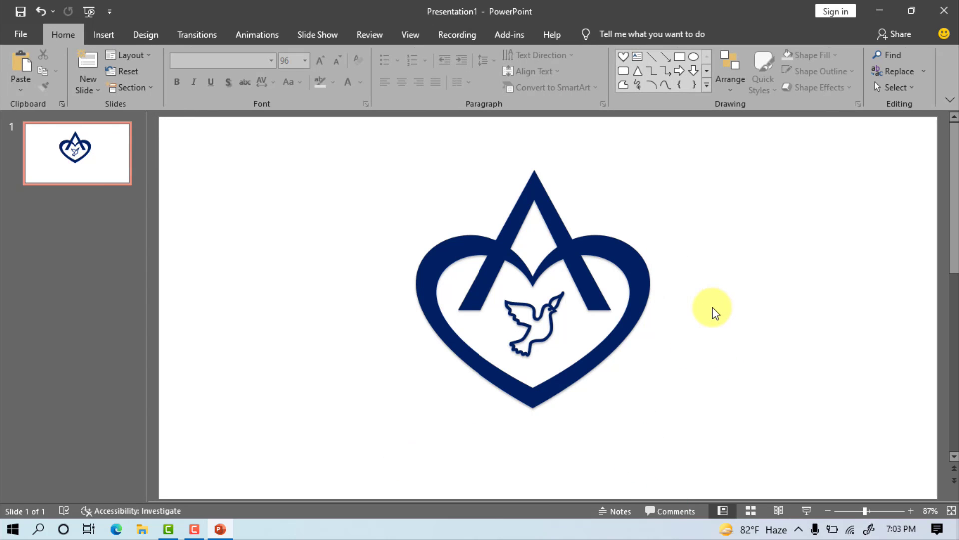
# - Save the presentation in the Documents folder with the file name 'Love logo design'
pyautogui.click(18, 30)
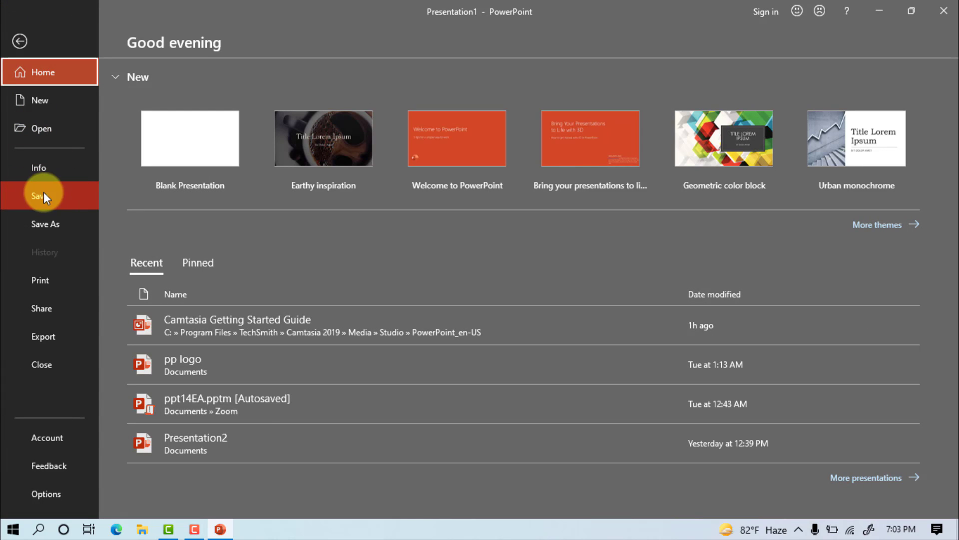
pyautogui.click(38, 194)
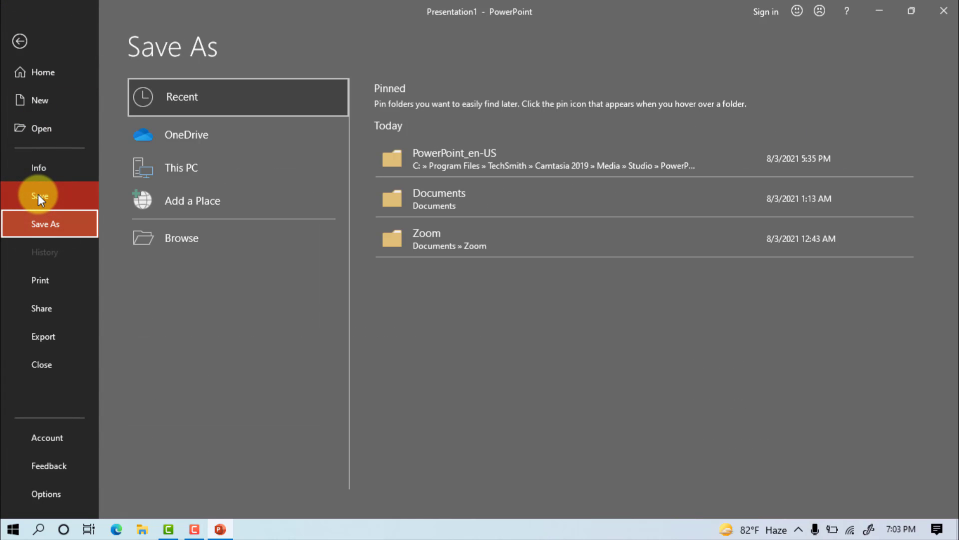
pyautogui.click(456, 205)
pyautogui.write('Love logo ')
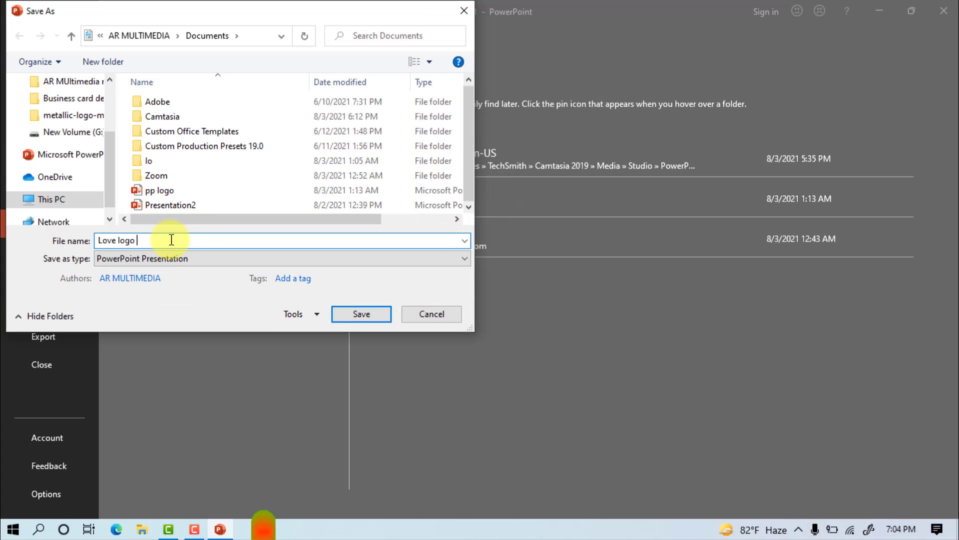
pyautogui.write('design')
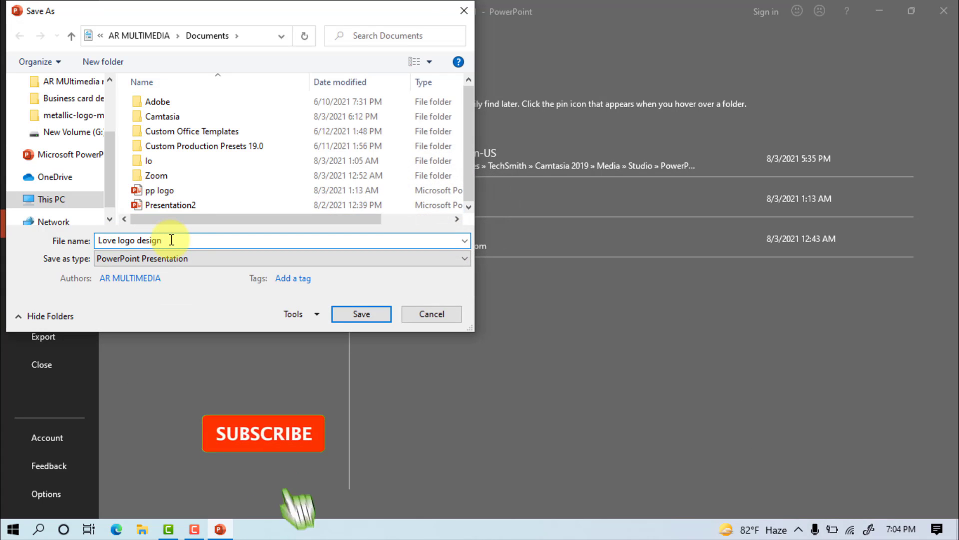
pyautogui.click(361, 314)
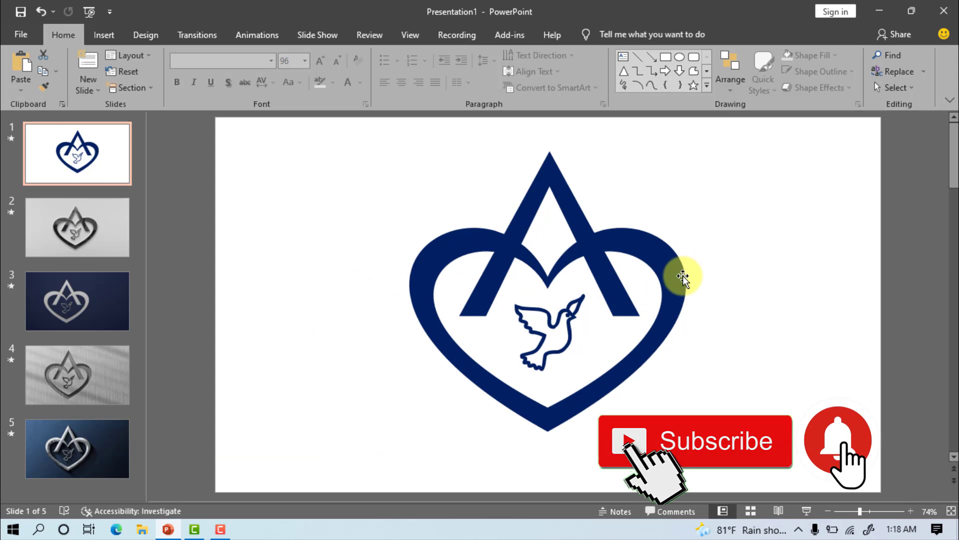
# - Scroll down through mockup slides 2 to 5, then back up to the grey mirrored-logo slide 2
pyautogui.scroll(-1, 447, 205)
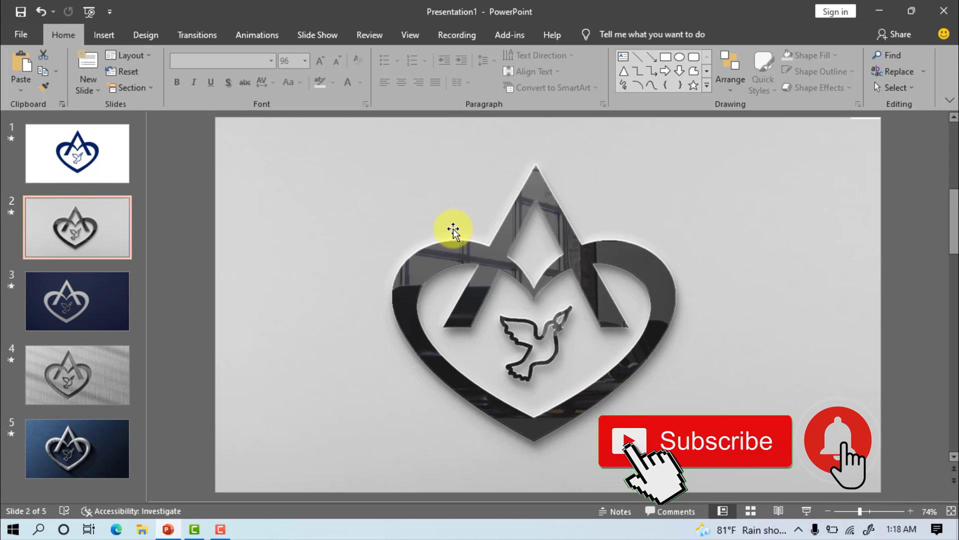
pyautogui.scroll(-1, 453, 230)
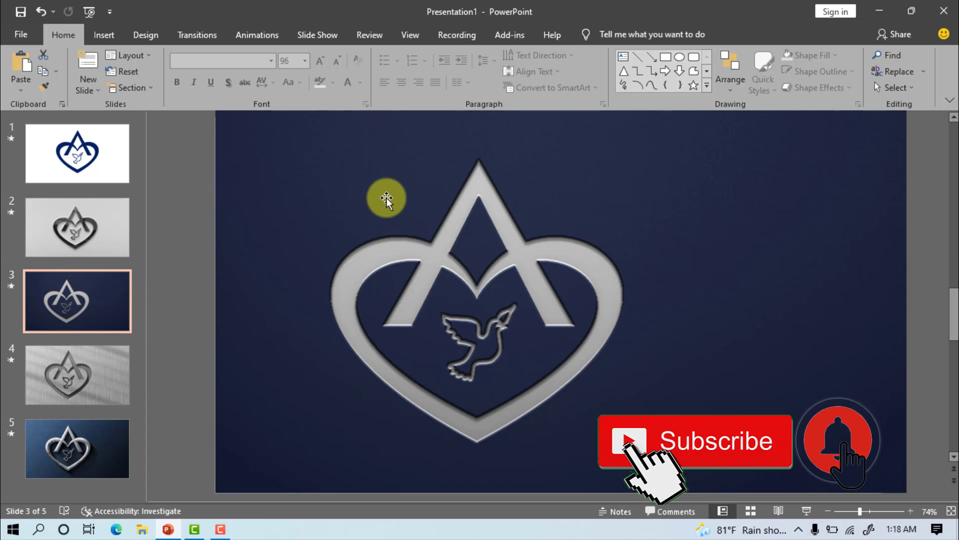
pyautogui.scroll(-1, 390, 197)
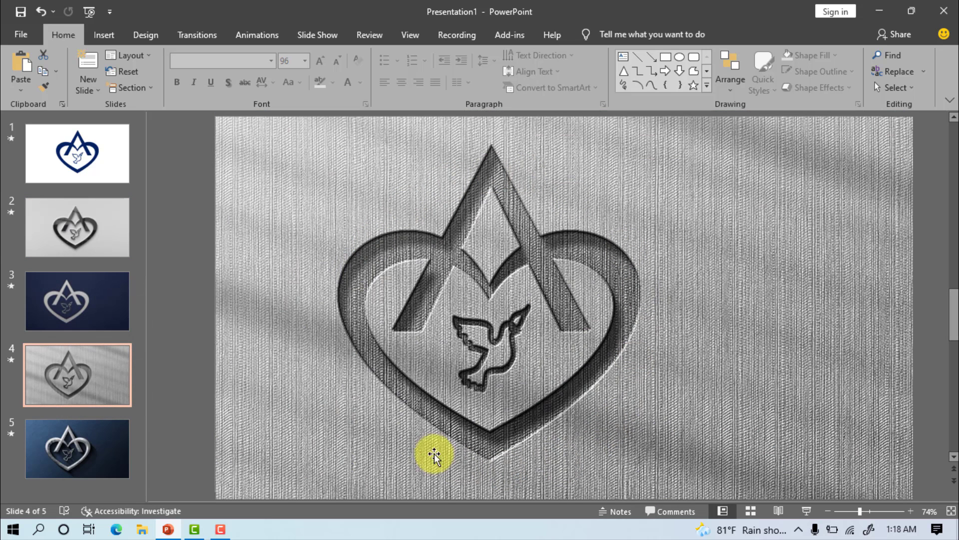
pyautogui.scroll(-1, 491, 212)
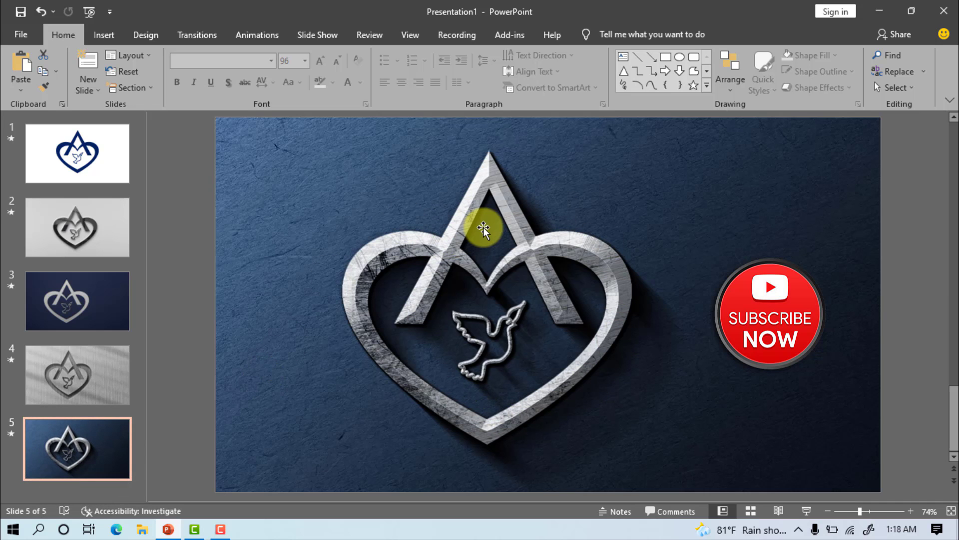
pyautogui.scroll(1, 375, 354)
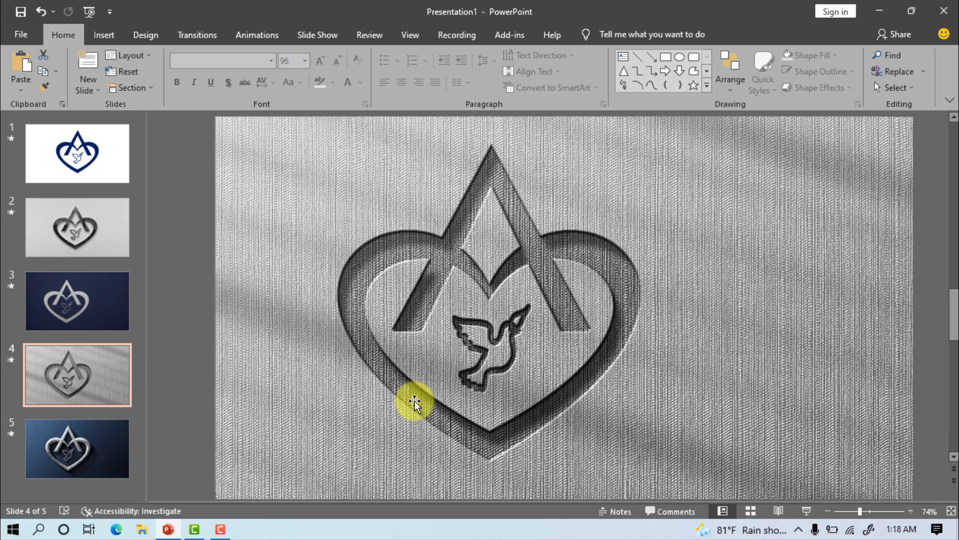
pyautogui.scroll(1, 467, 150)
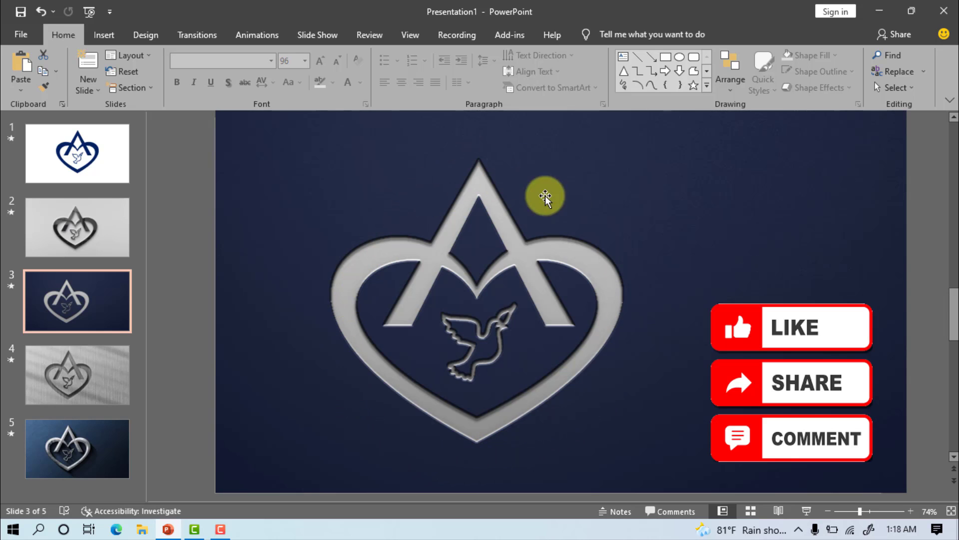
pyautogui.scroll(1, 360, 204)
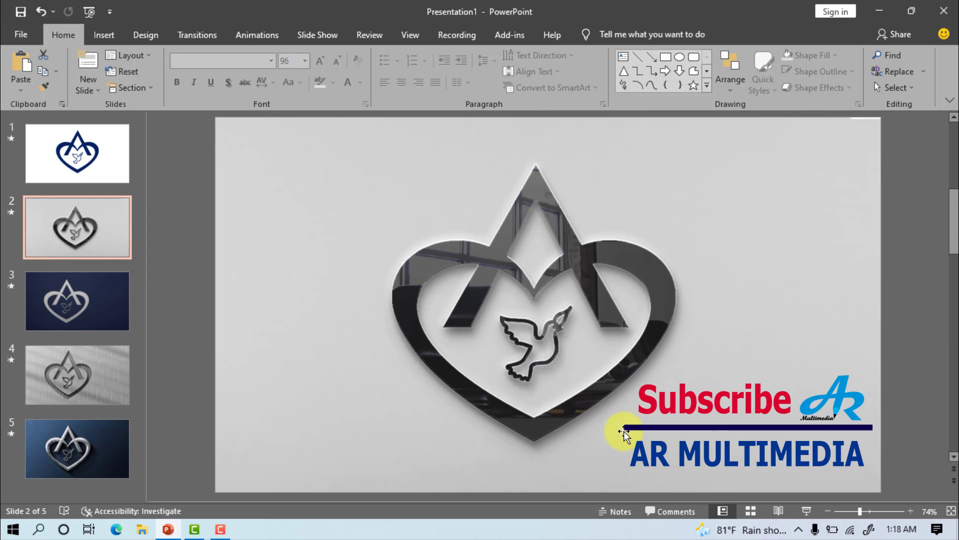